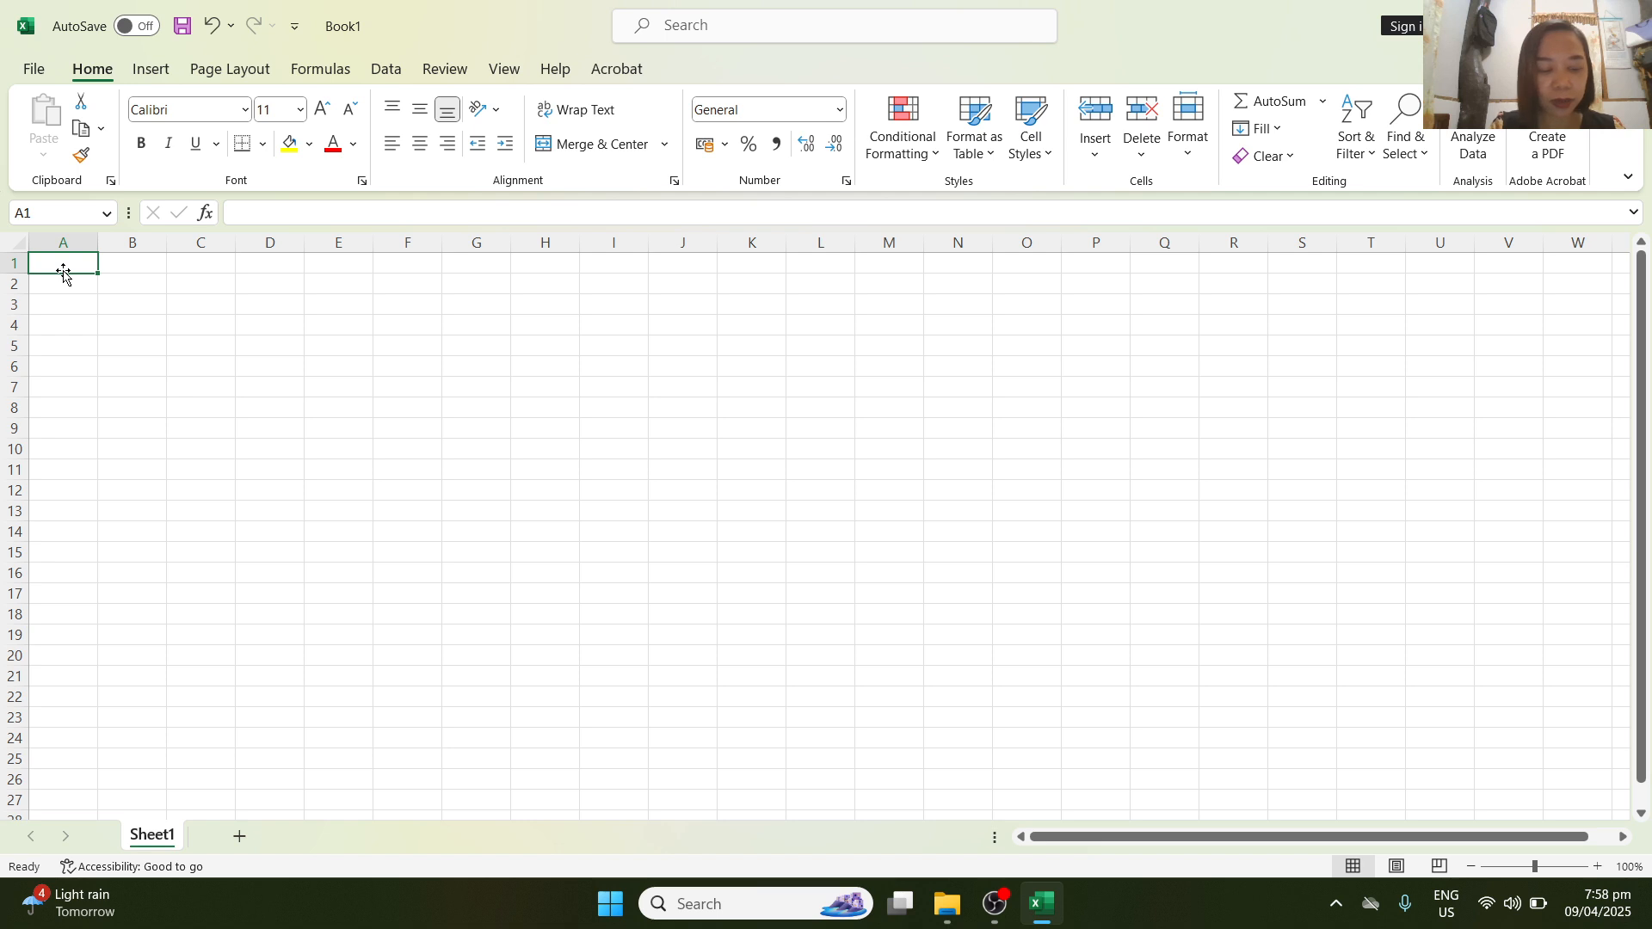
# Enter the heading "quiz" in cell A1
pyautogui.write('quiz')
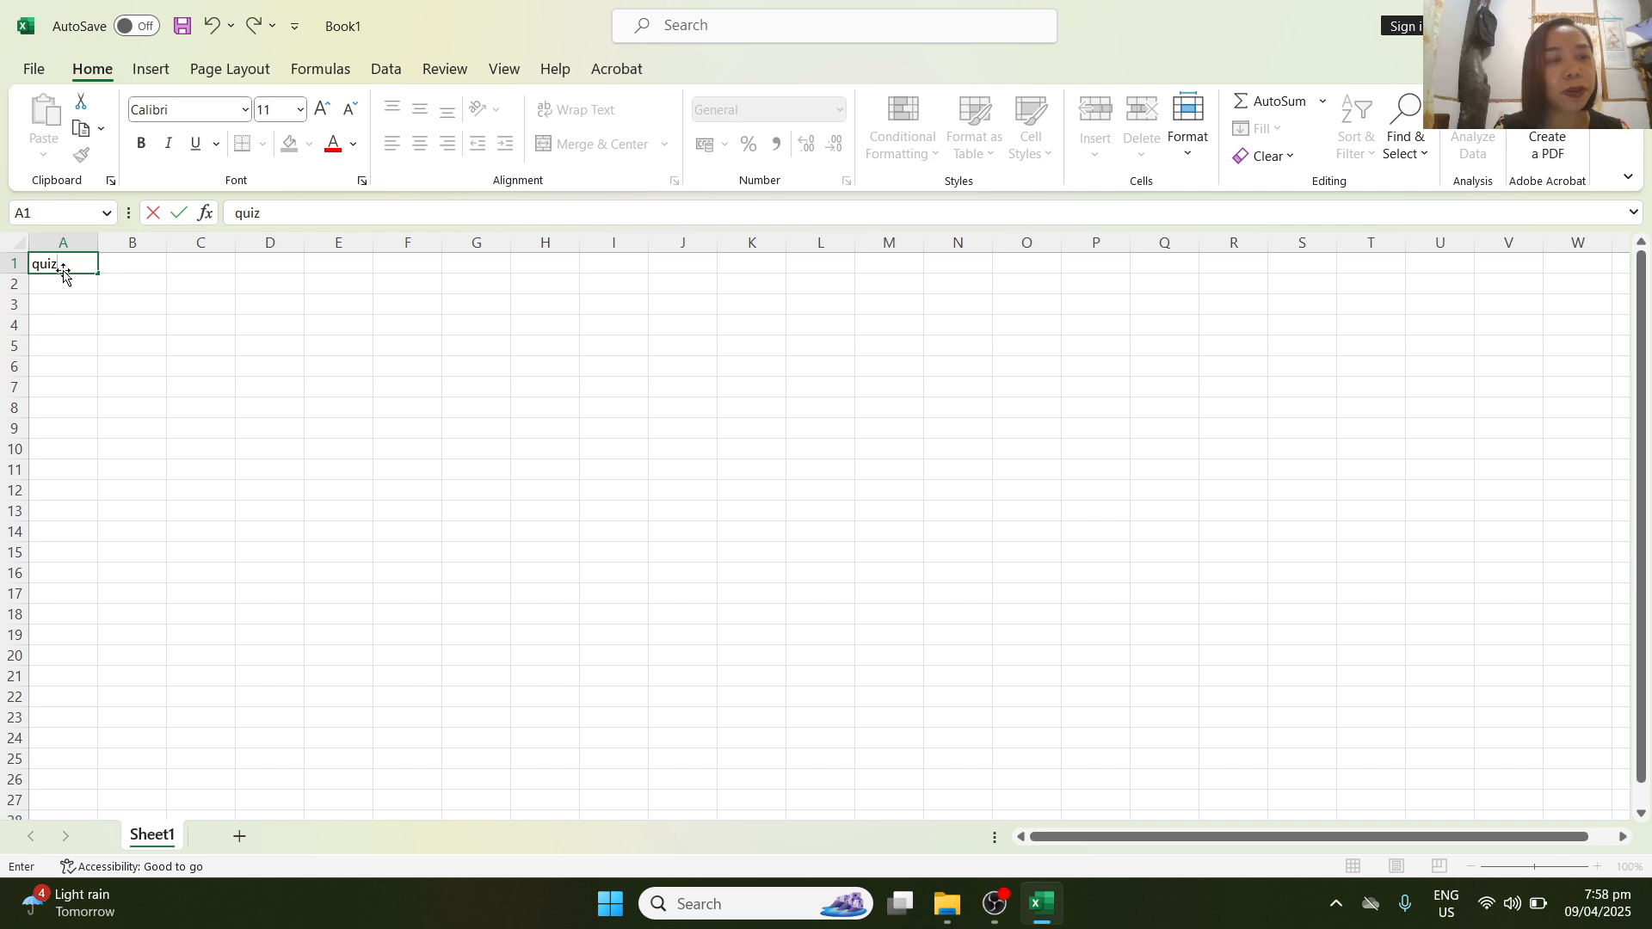
pyautogui.hotkey('ctrl', 'Return')
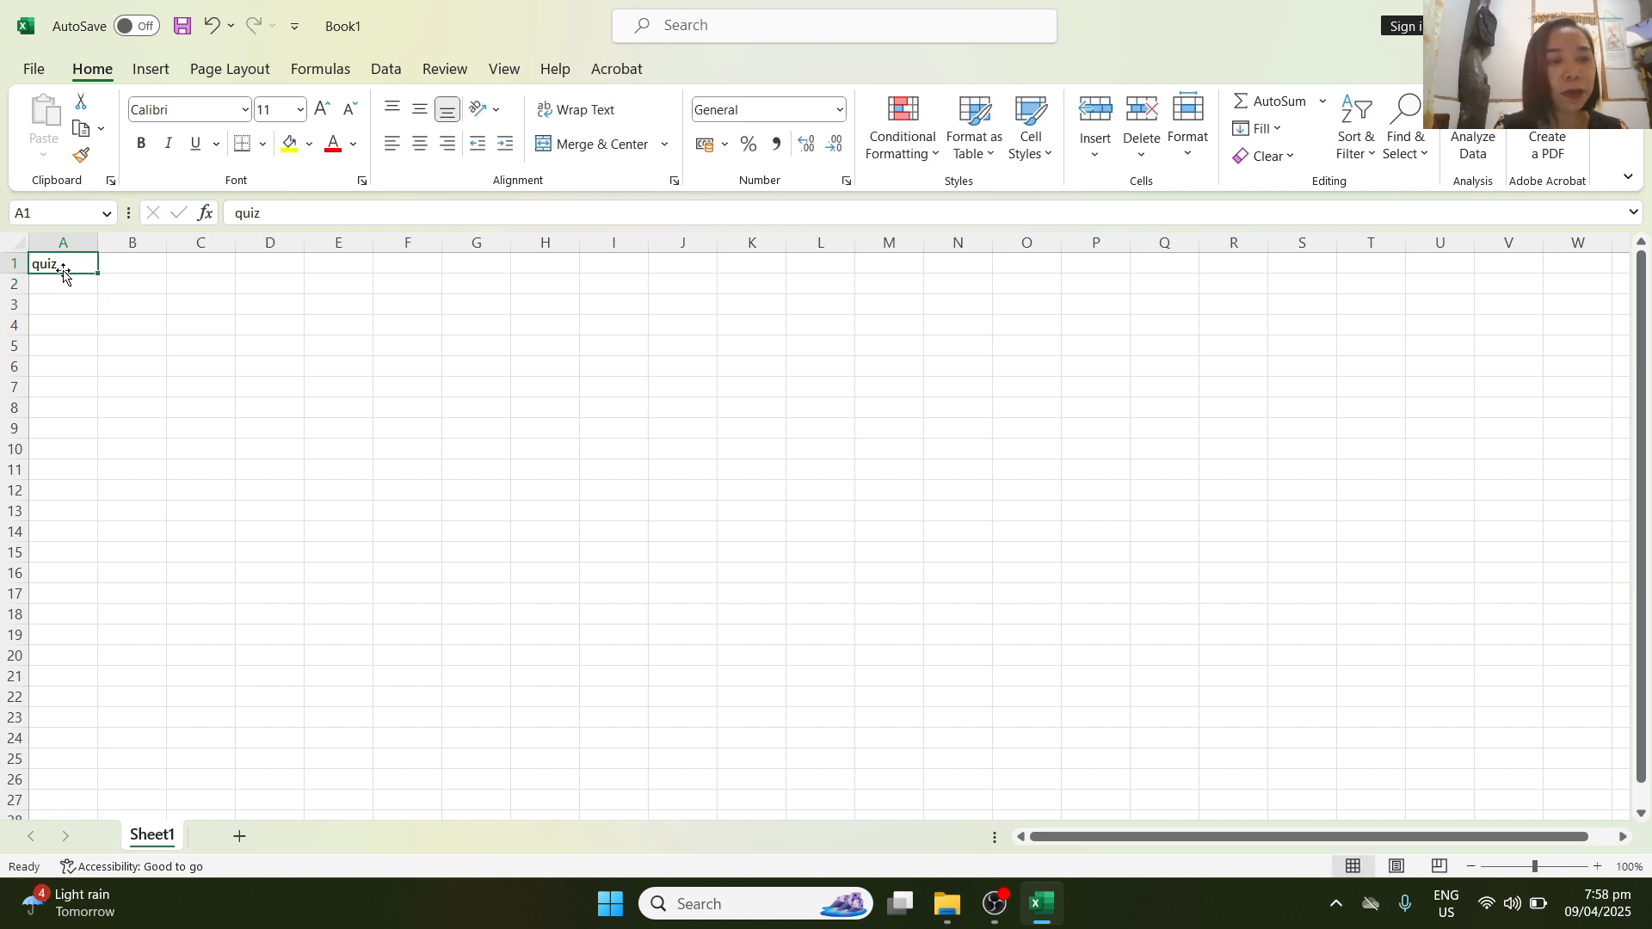
pyautogui.press('Down')
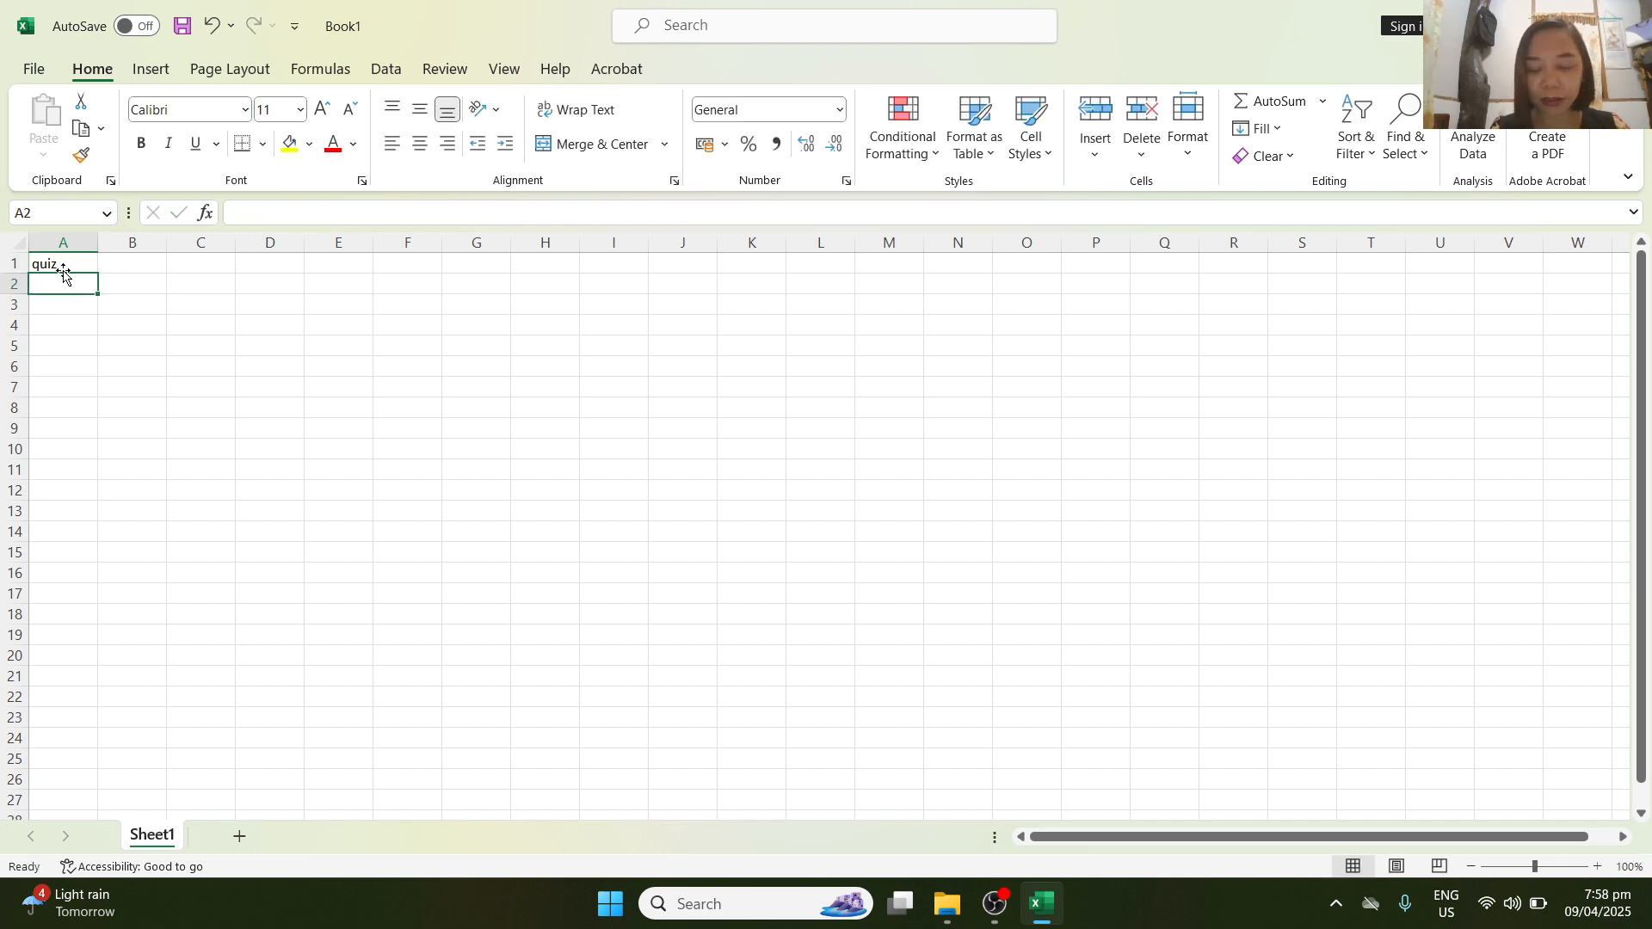
# Number the quizzes 1, 2, 3, 4 and 5 in cells A2 through A6
pyautogui.write('1')
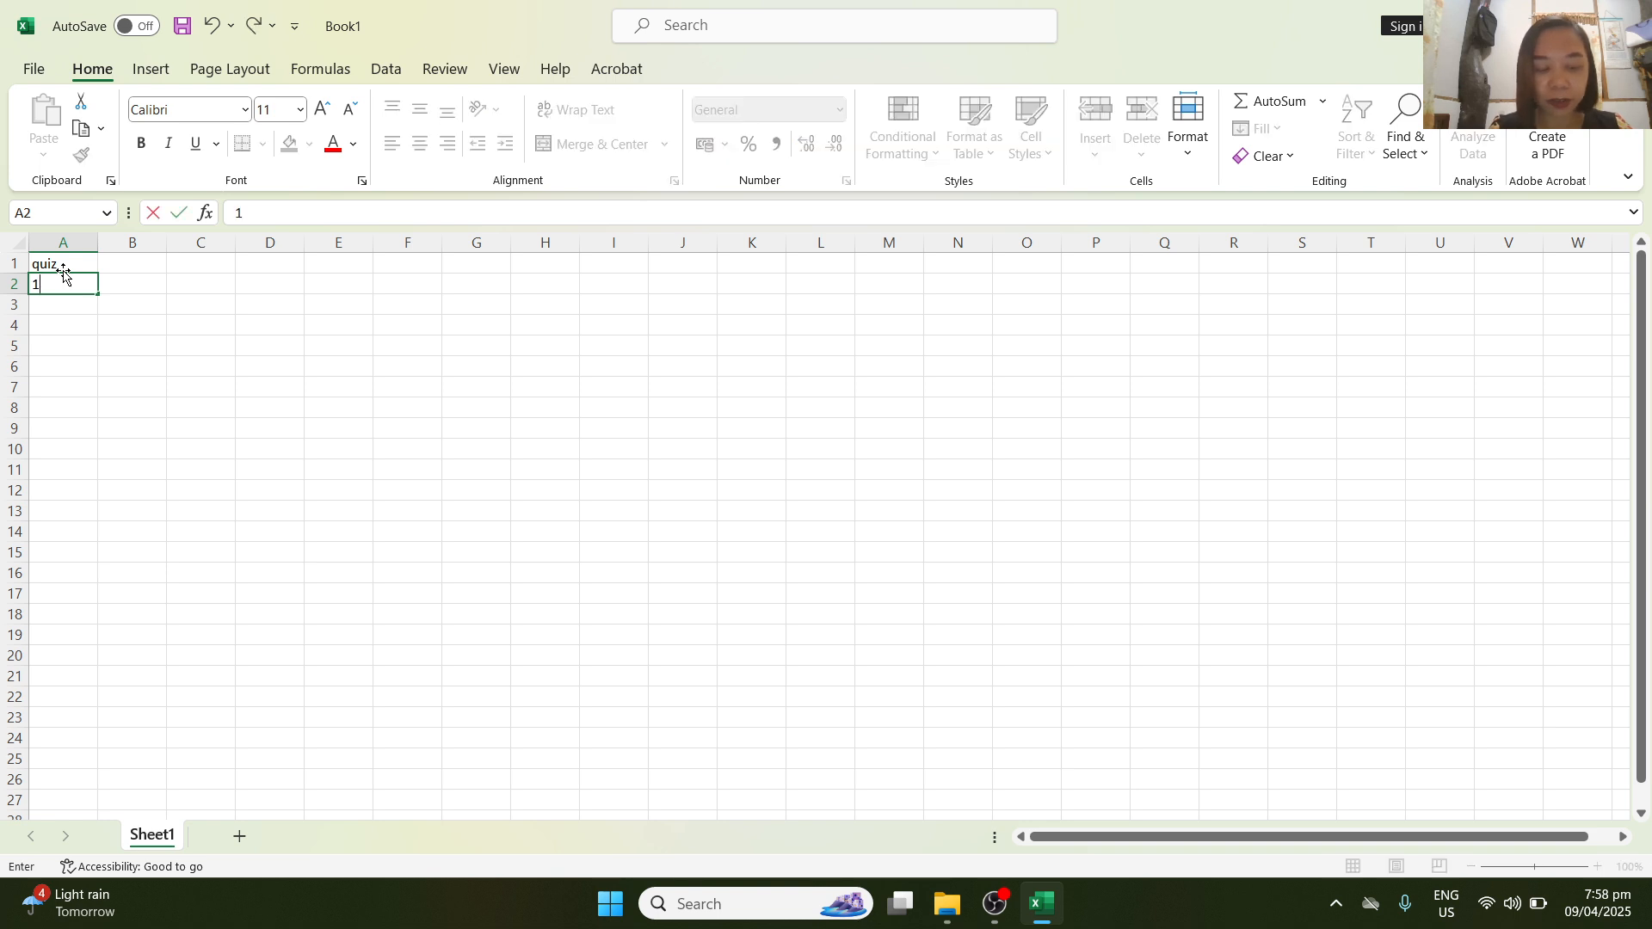
pyautogui.press('Return')
pyautogui.write('2')
pyautogui.press('Return')
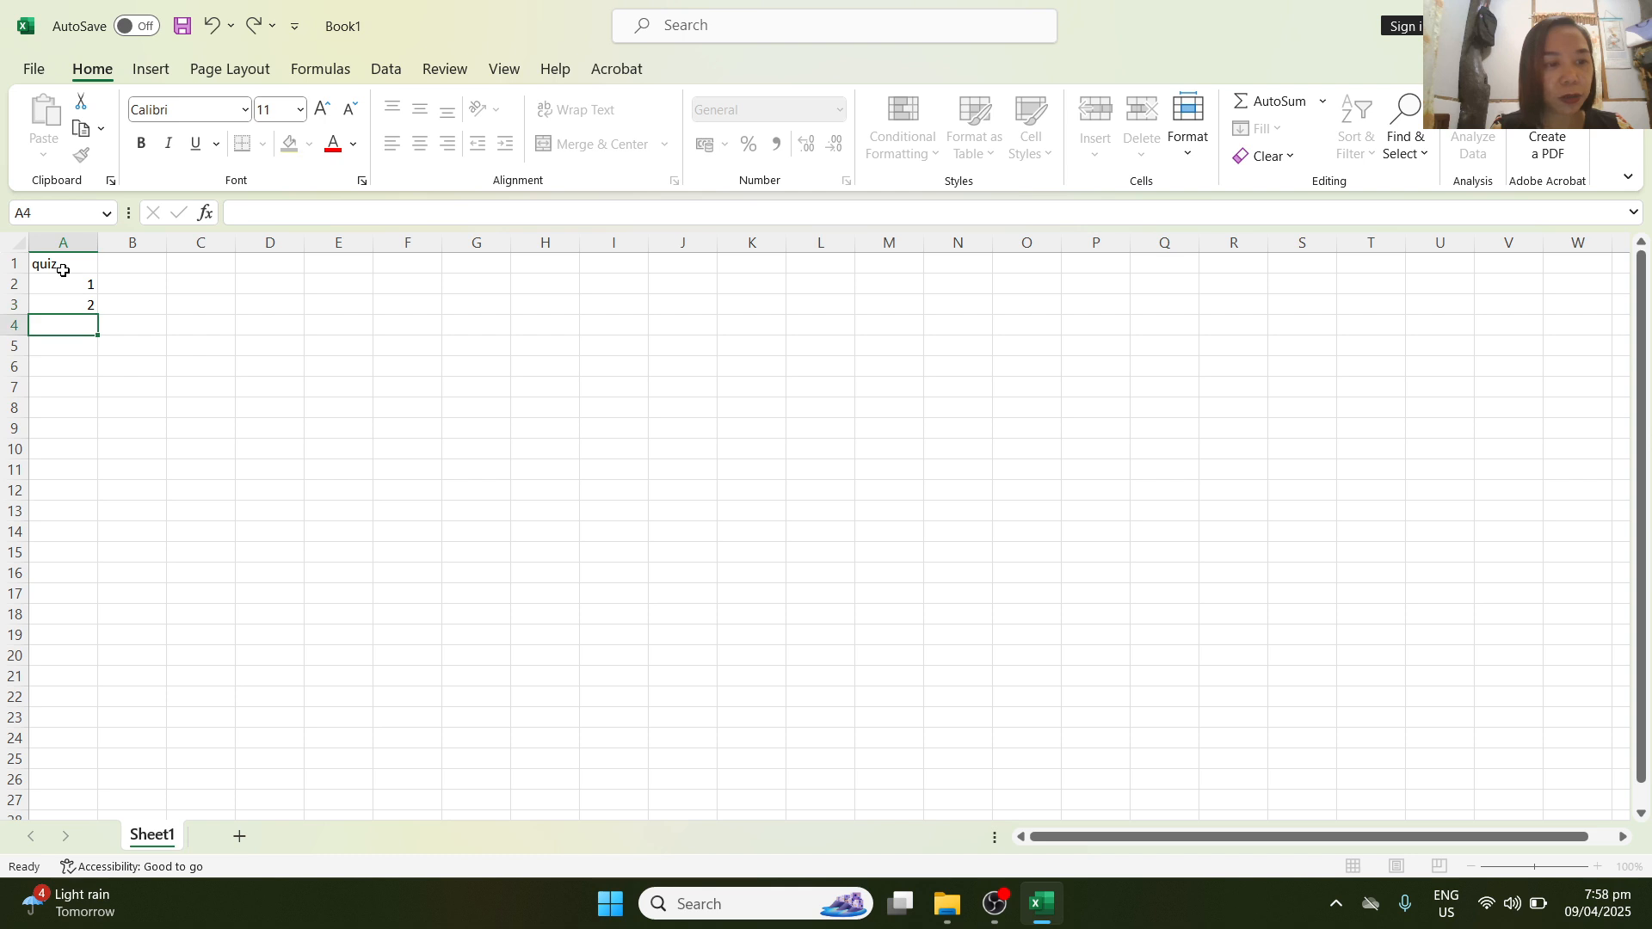
pyautogui.write('3')
pyautogui.press('Return')
pyautogui.write('4')
pyautogui.press('Return')
pyautogui.write('5')
pyautogui.press('Return')
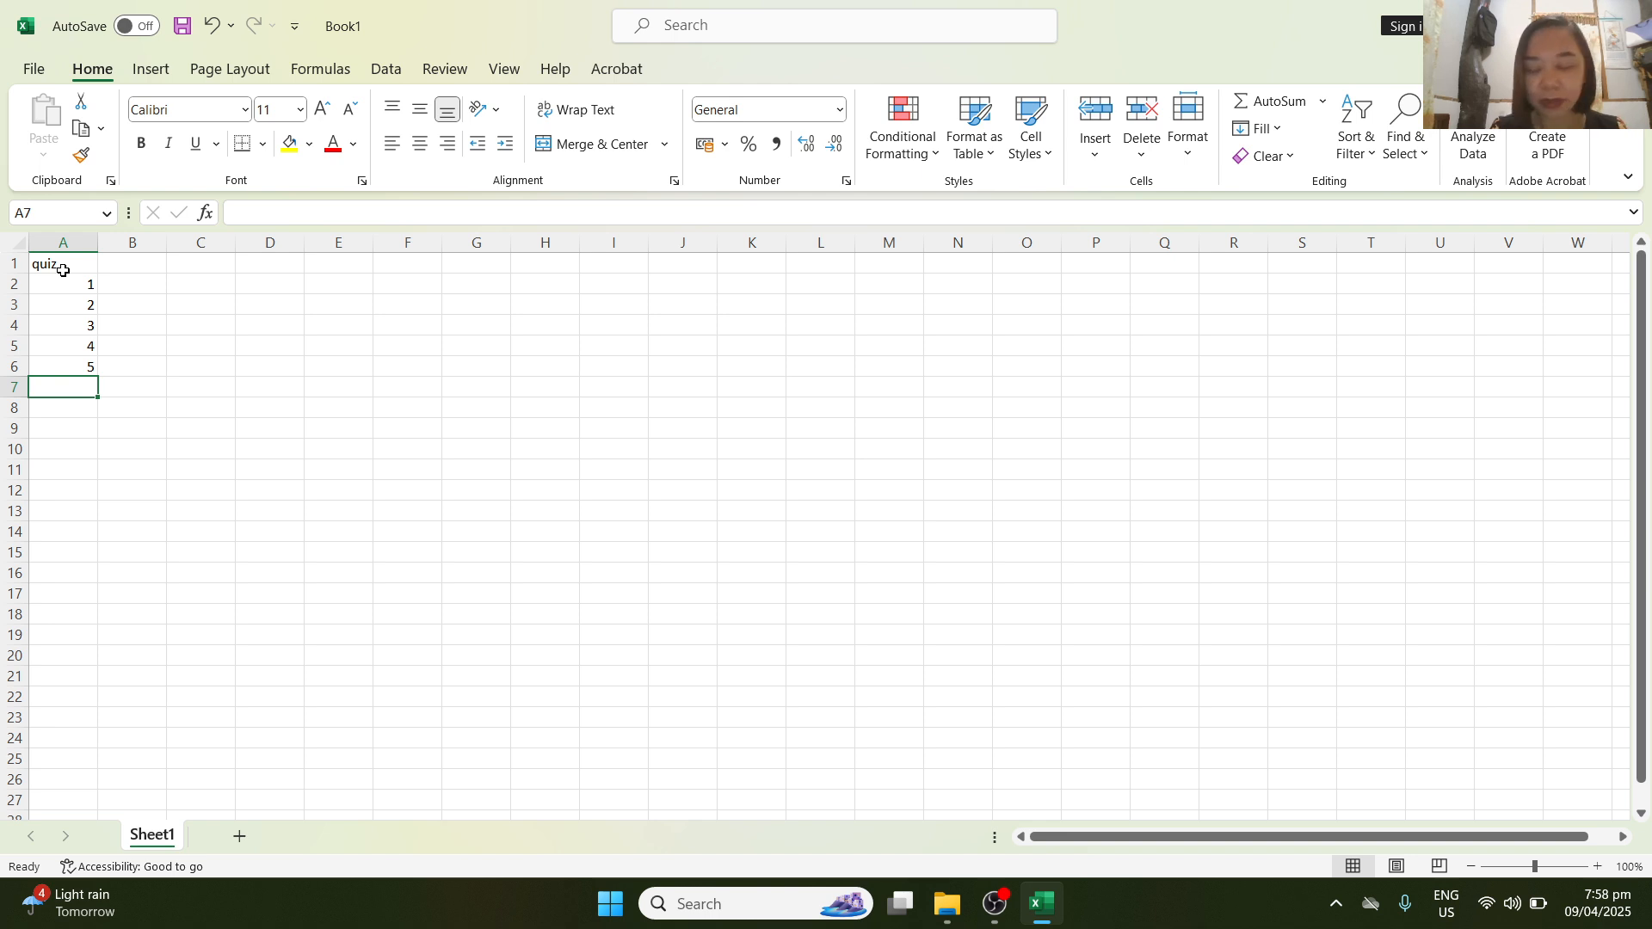
# Enter 25 in cell B1 beside the quiz heading
pyautogui.press('Right')
pyautogui.press('Up')
pyautogui.press('Up')
pyautogui.press('Up')
pyautogui.press('Up')
pyautogui.press('Up')
pyautogui.press('Up')
pyautogui.write('25')
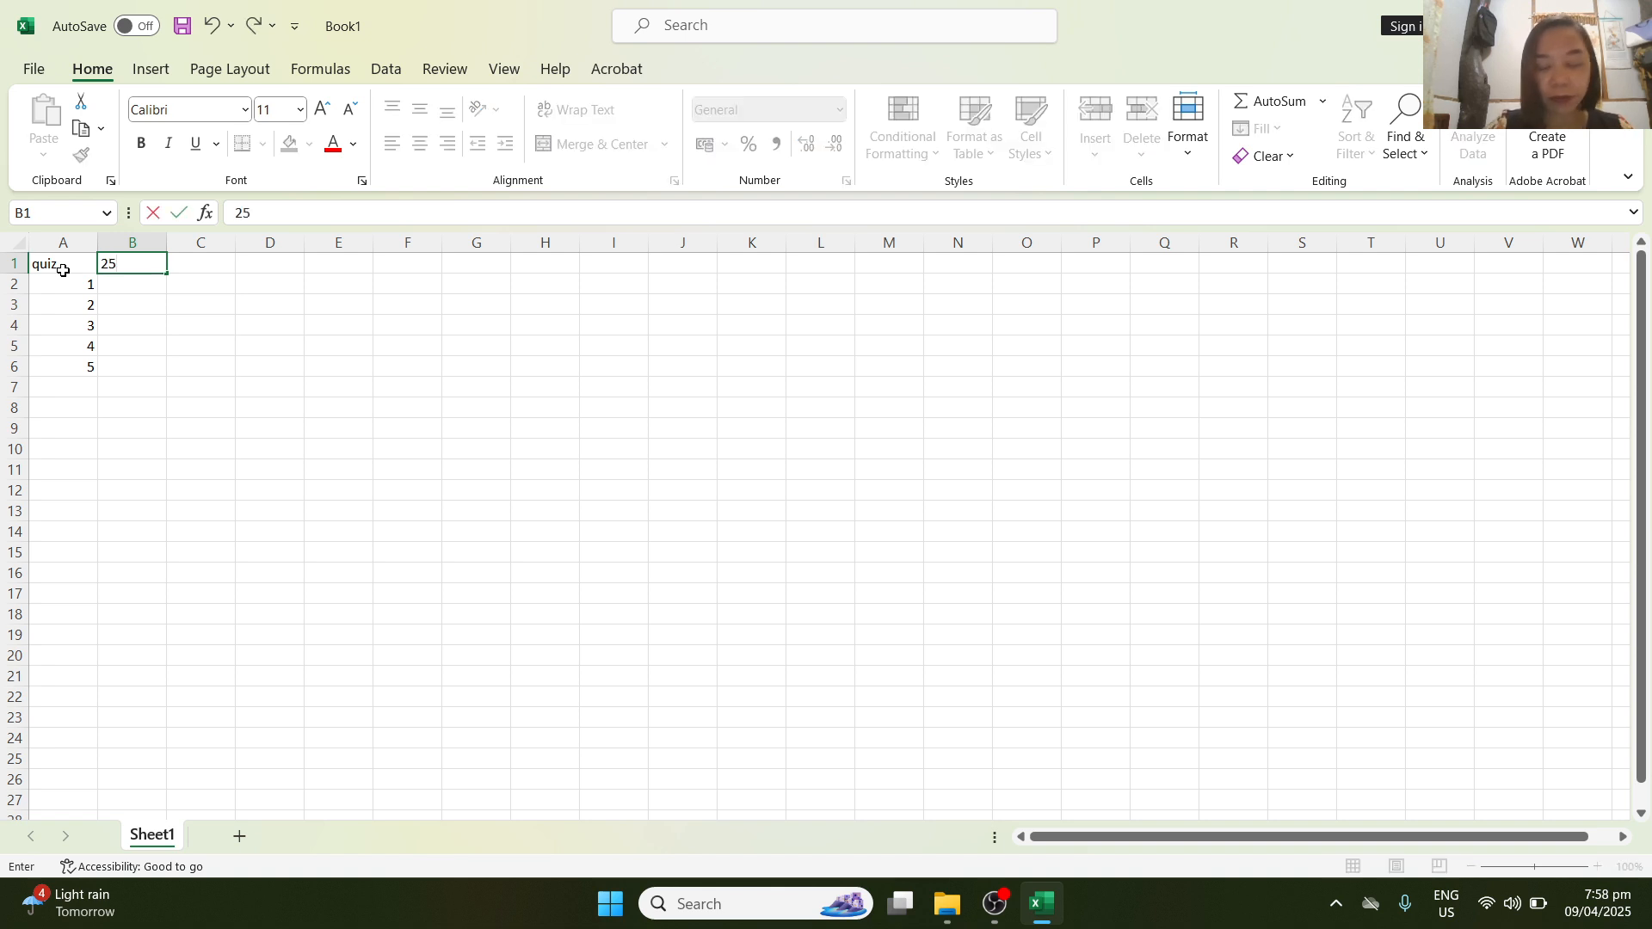
pyautogui.press('Return')
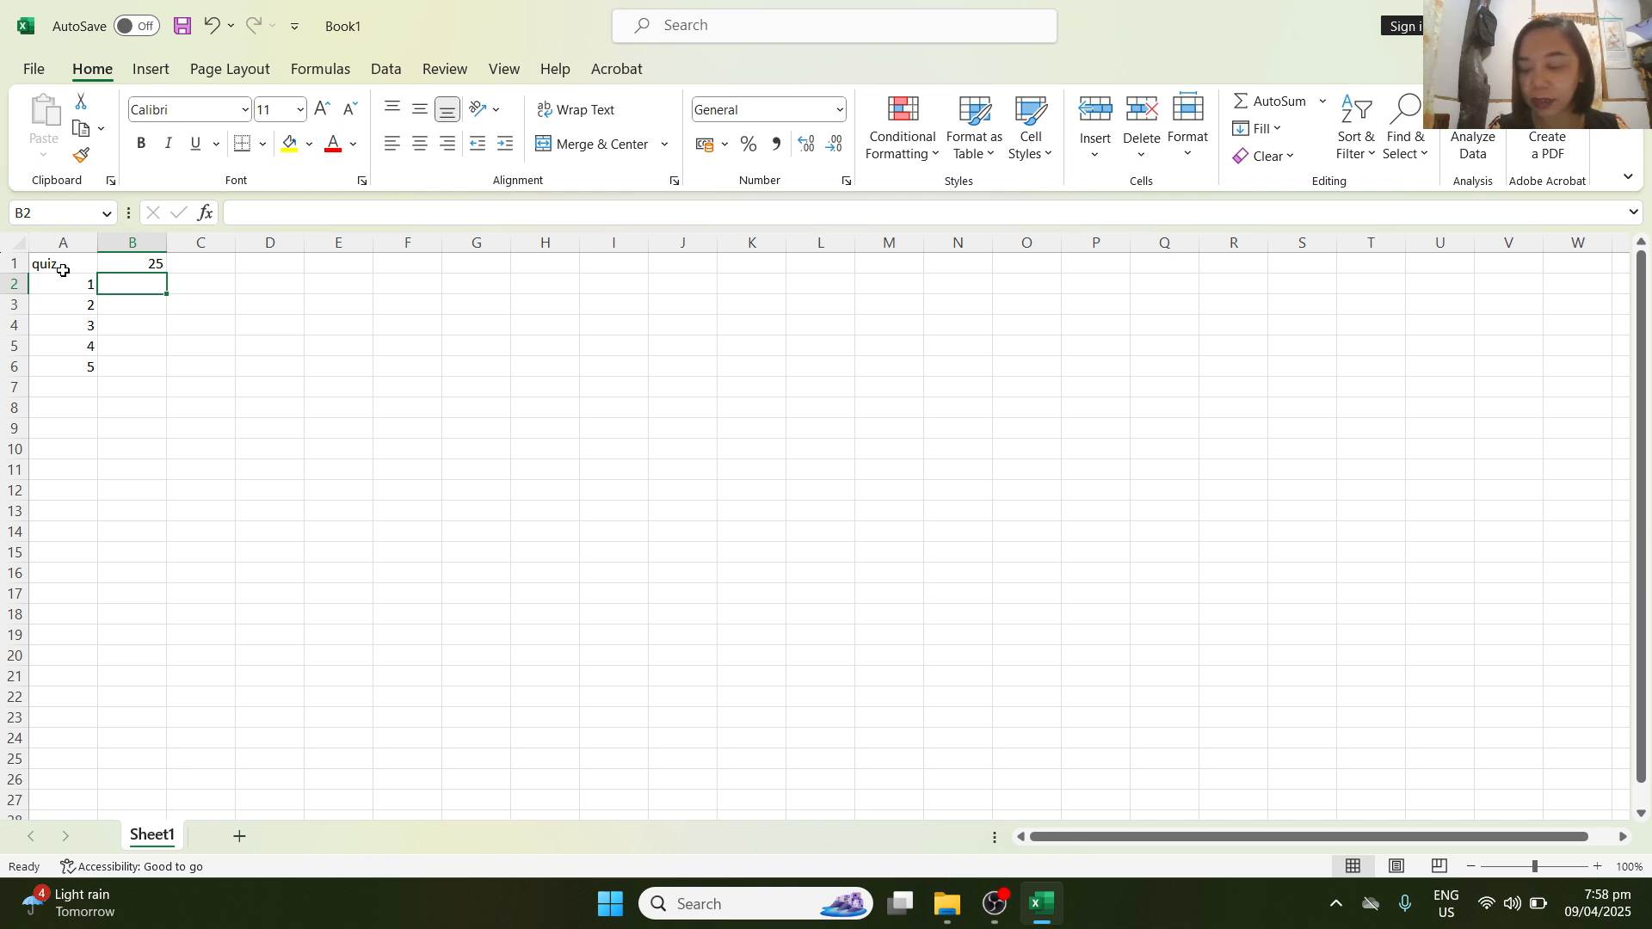
# Fill cells B2 through B6 with the quiz scores 22, 24, 21, 20 and 15
pyautogui.write('22')
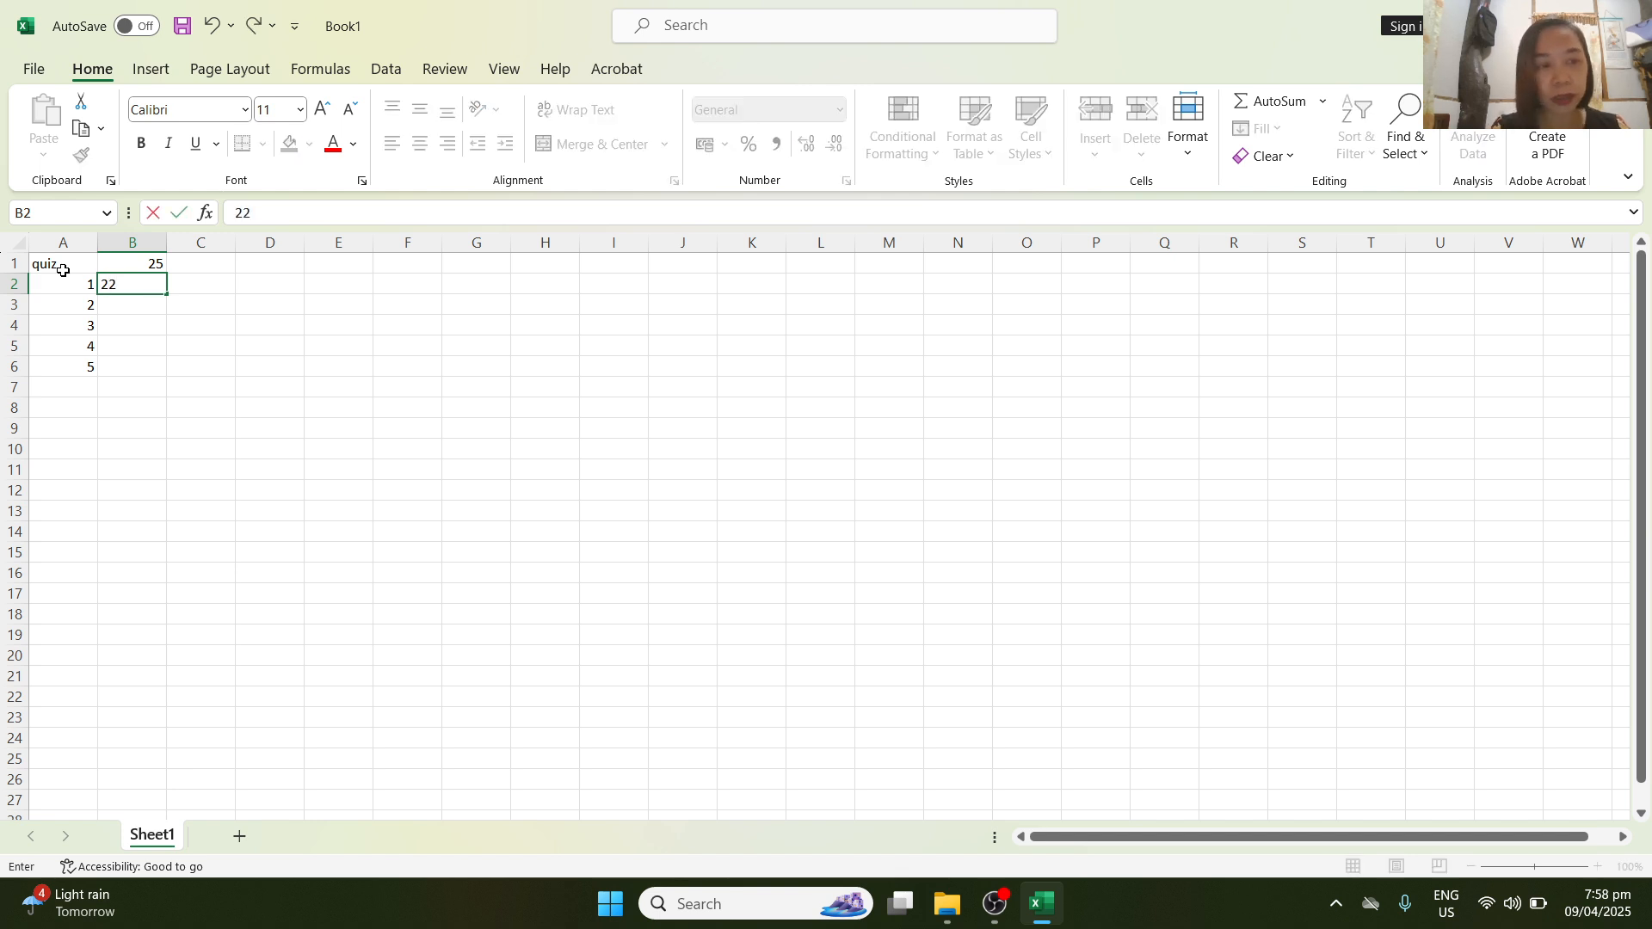
pyautogui.press('Return')
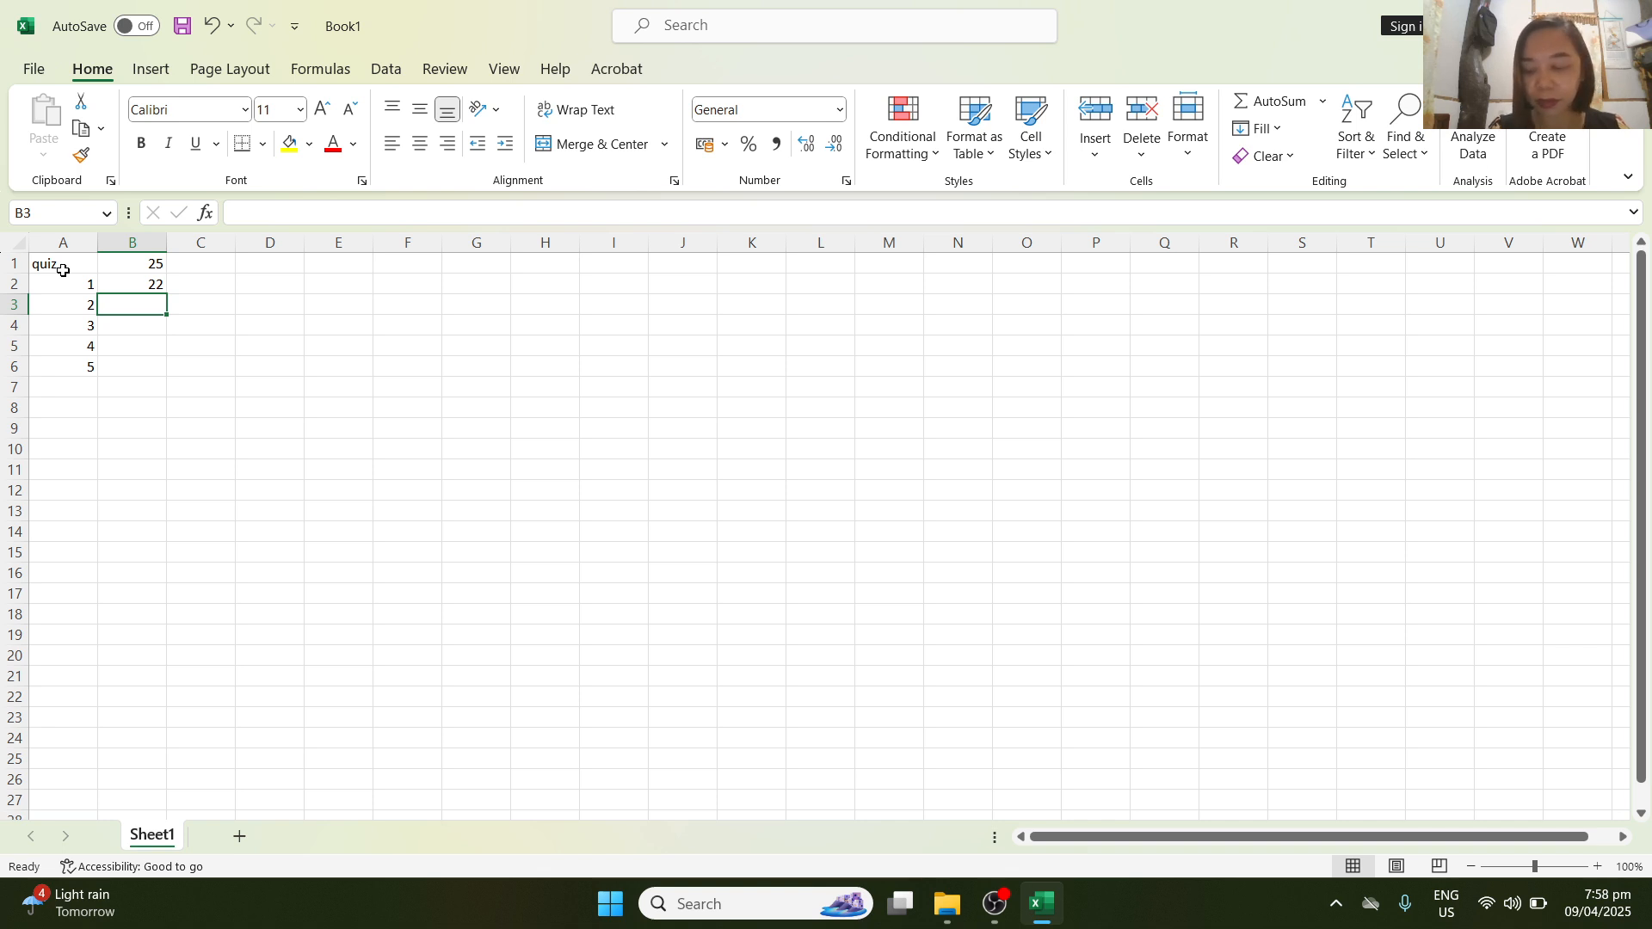
pyautogui.write('24')
pyautogui.press('Return')
pyautogui.write('21')
pyautogui.press('Return')
pyautogui.write('20')
pyautogui.press('Return')
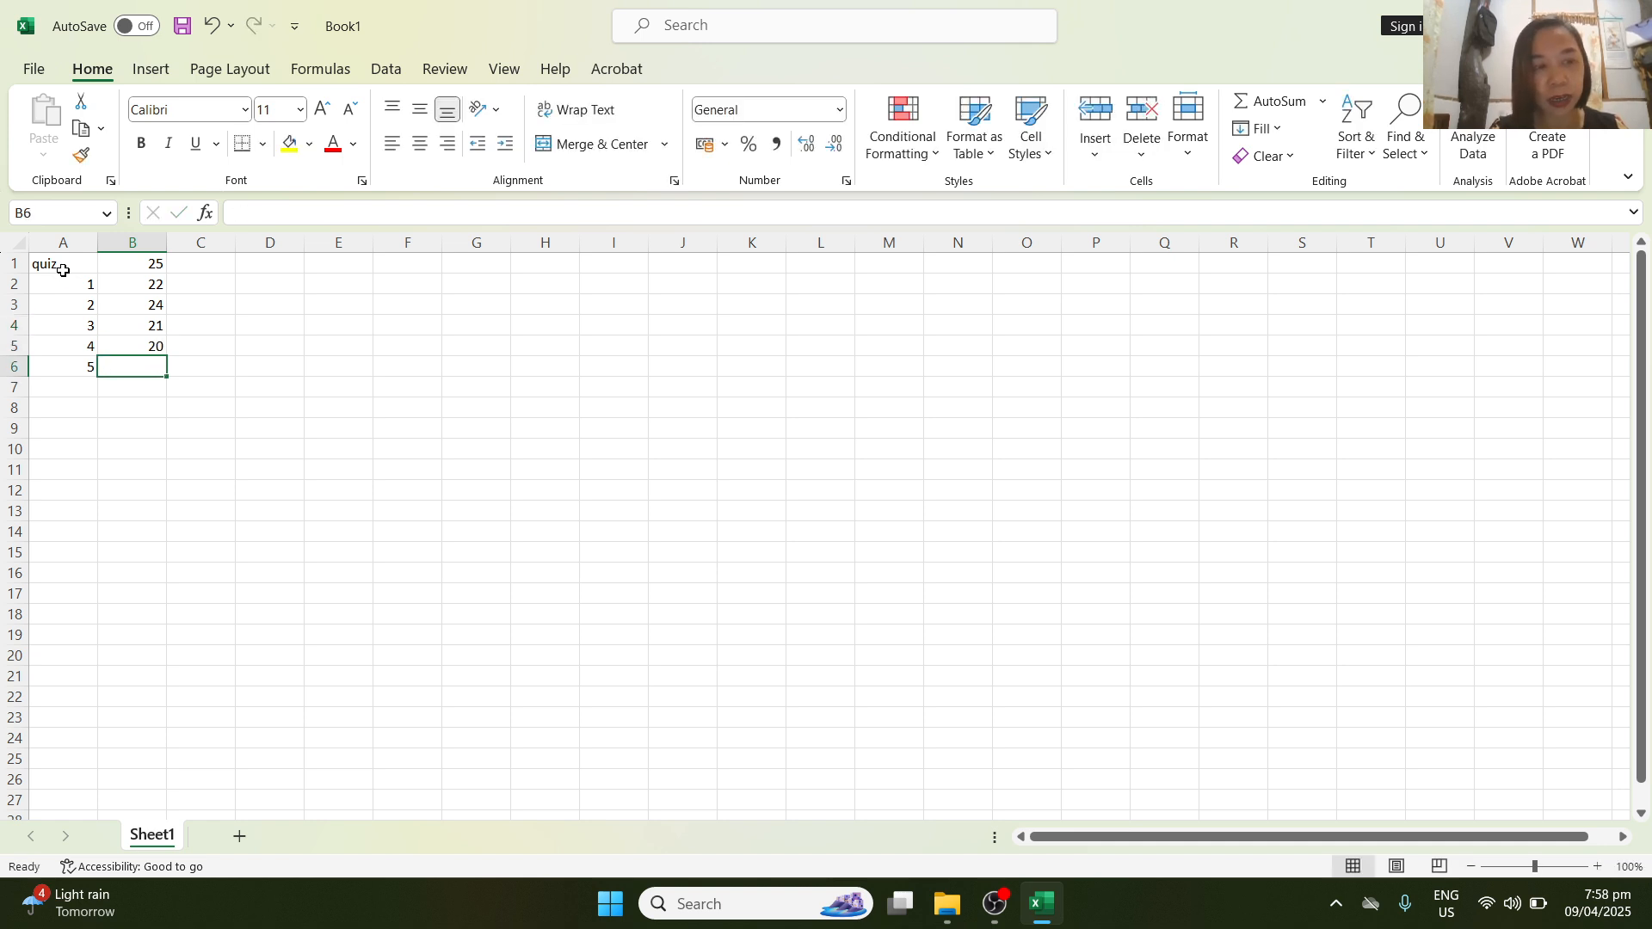
pyautogui.write('15')
pyautogui.press('Return')
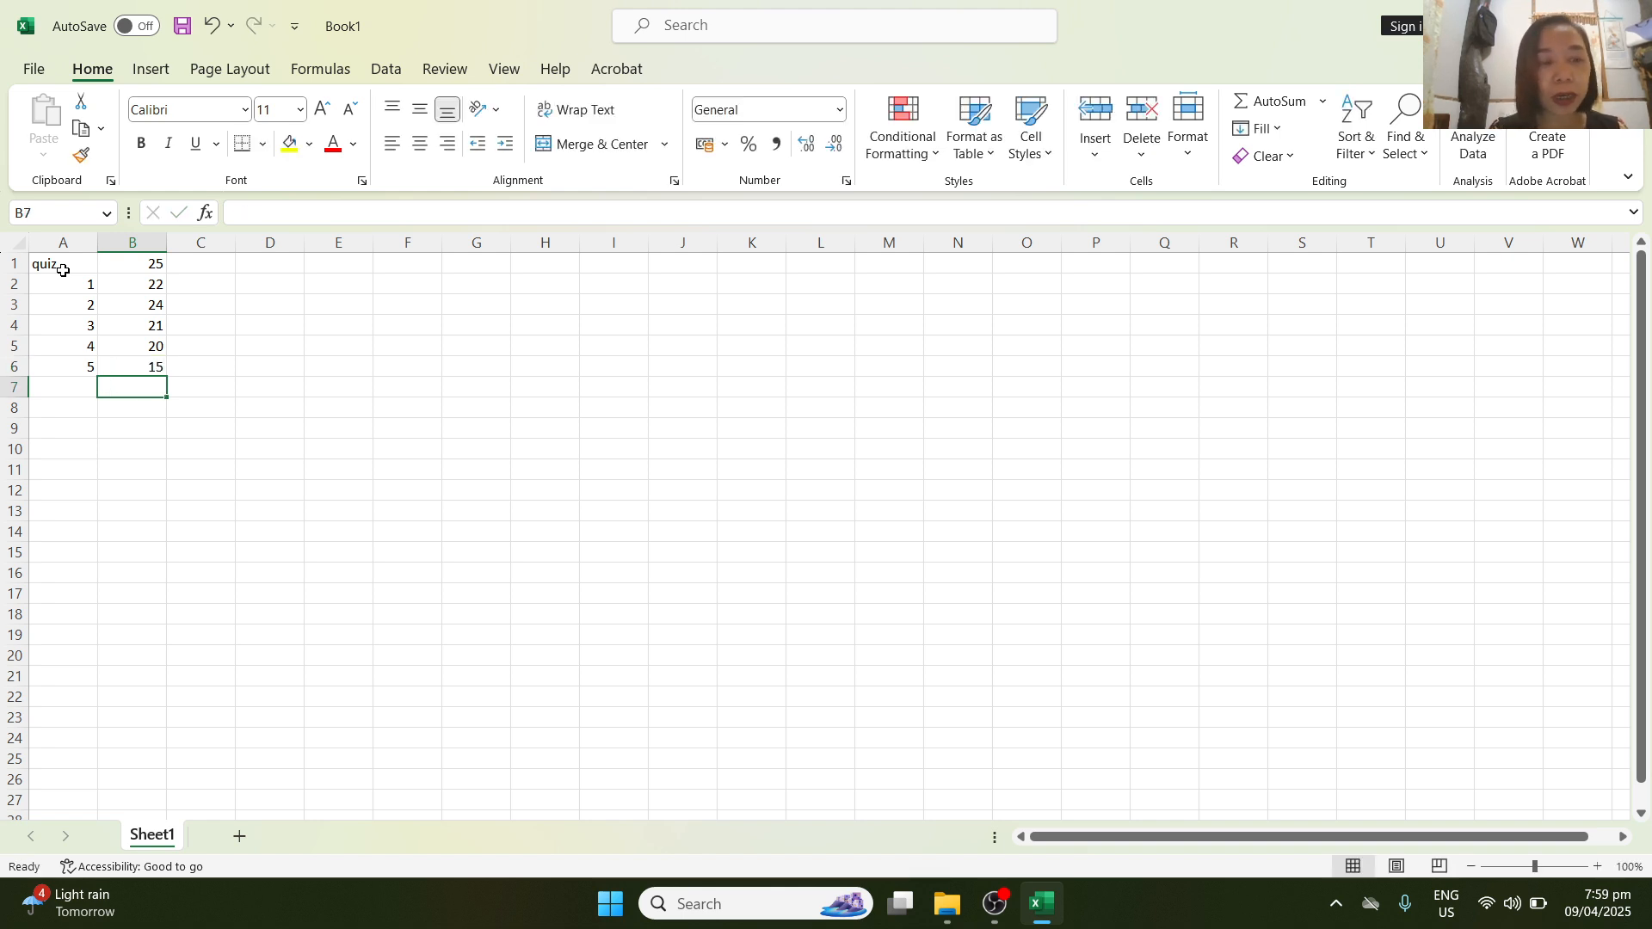
# Total the five quiz scores in cell B7 with a typed formula, =sum(B2:B6)
pyautogui.moveTo(154, 283); pyautogui.dragTo(153, 369)
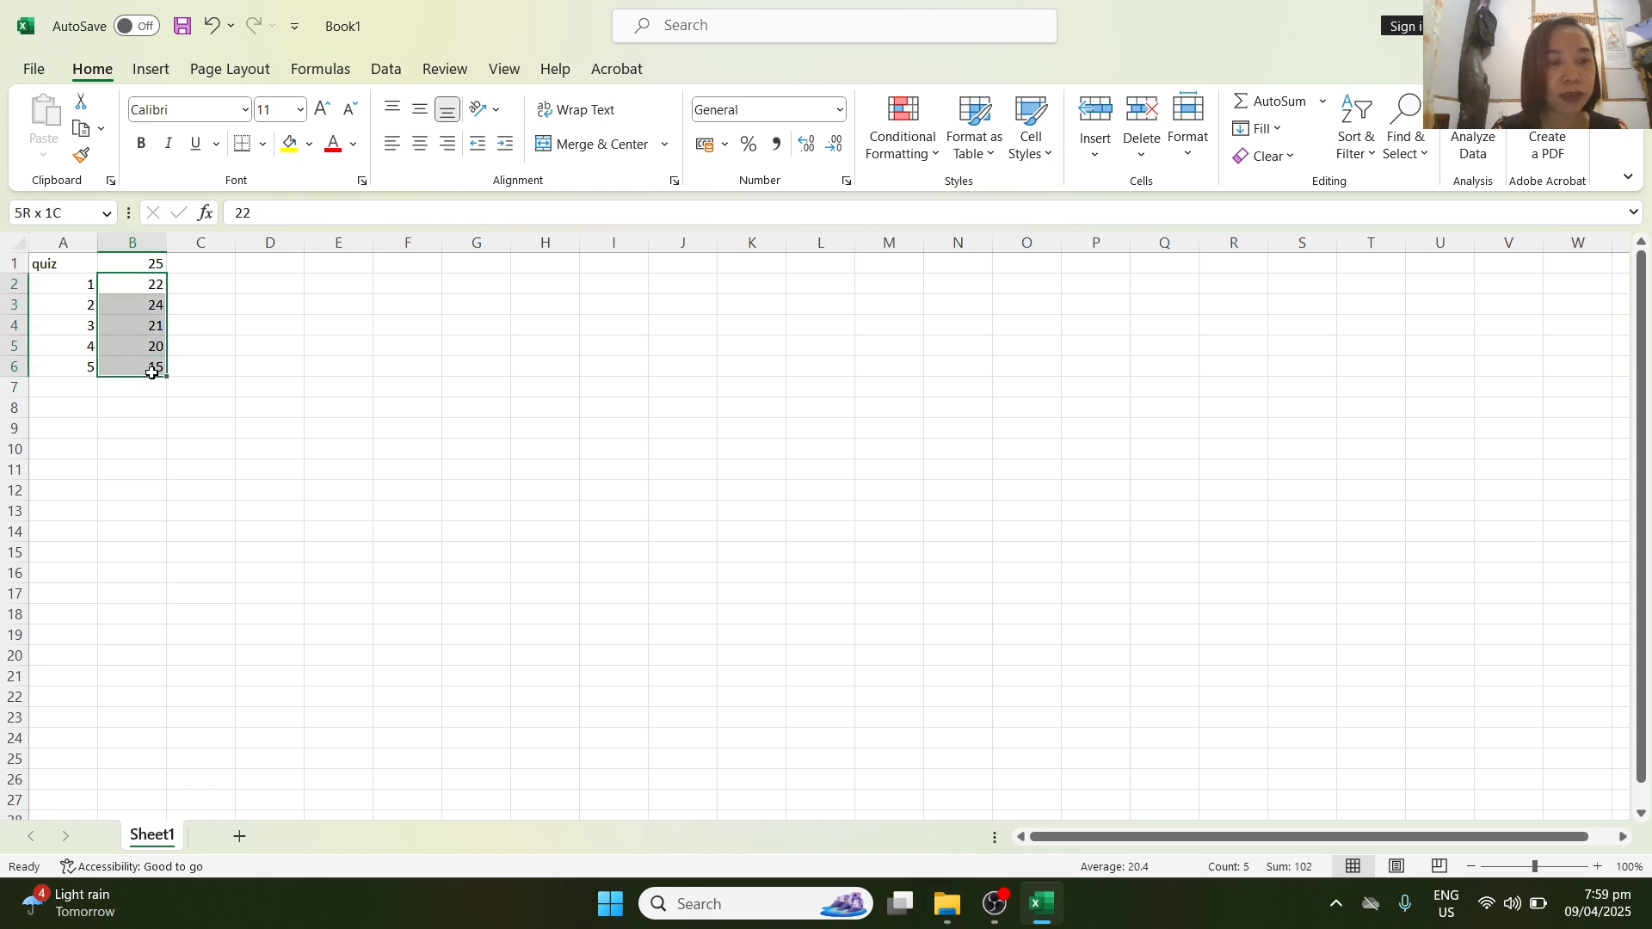
pyautogui.click(128, 290)
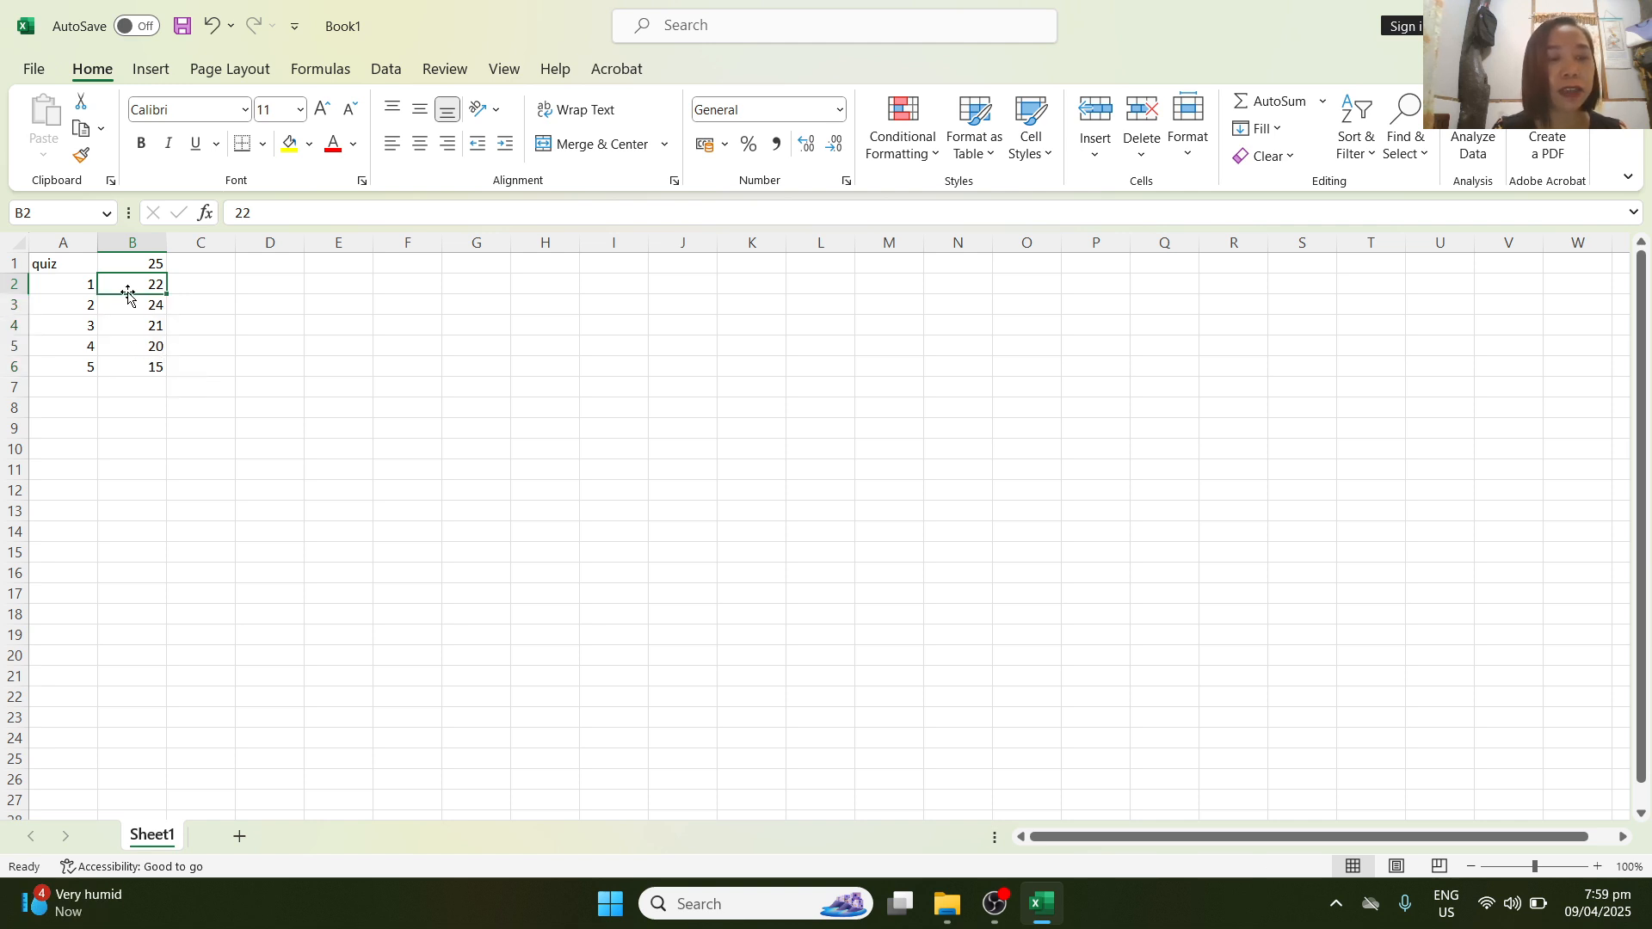
pyautogui.click(150, 388)
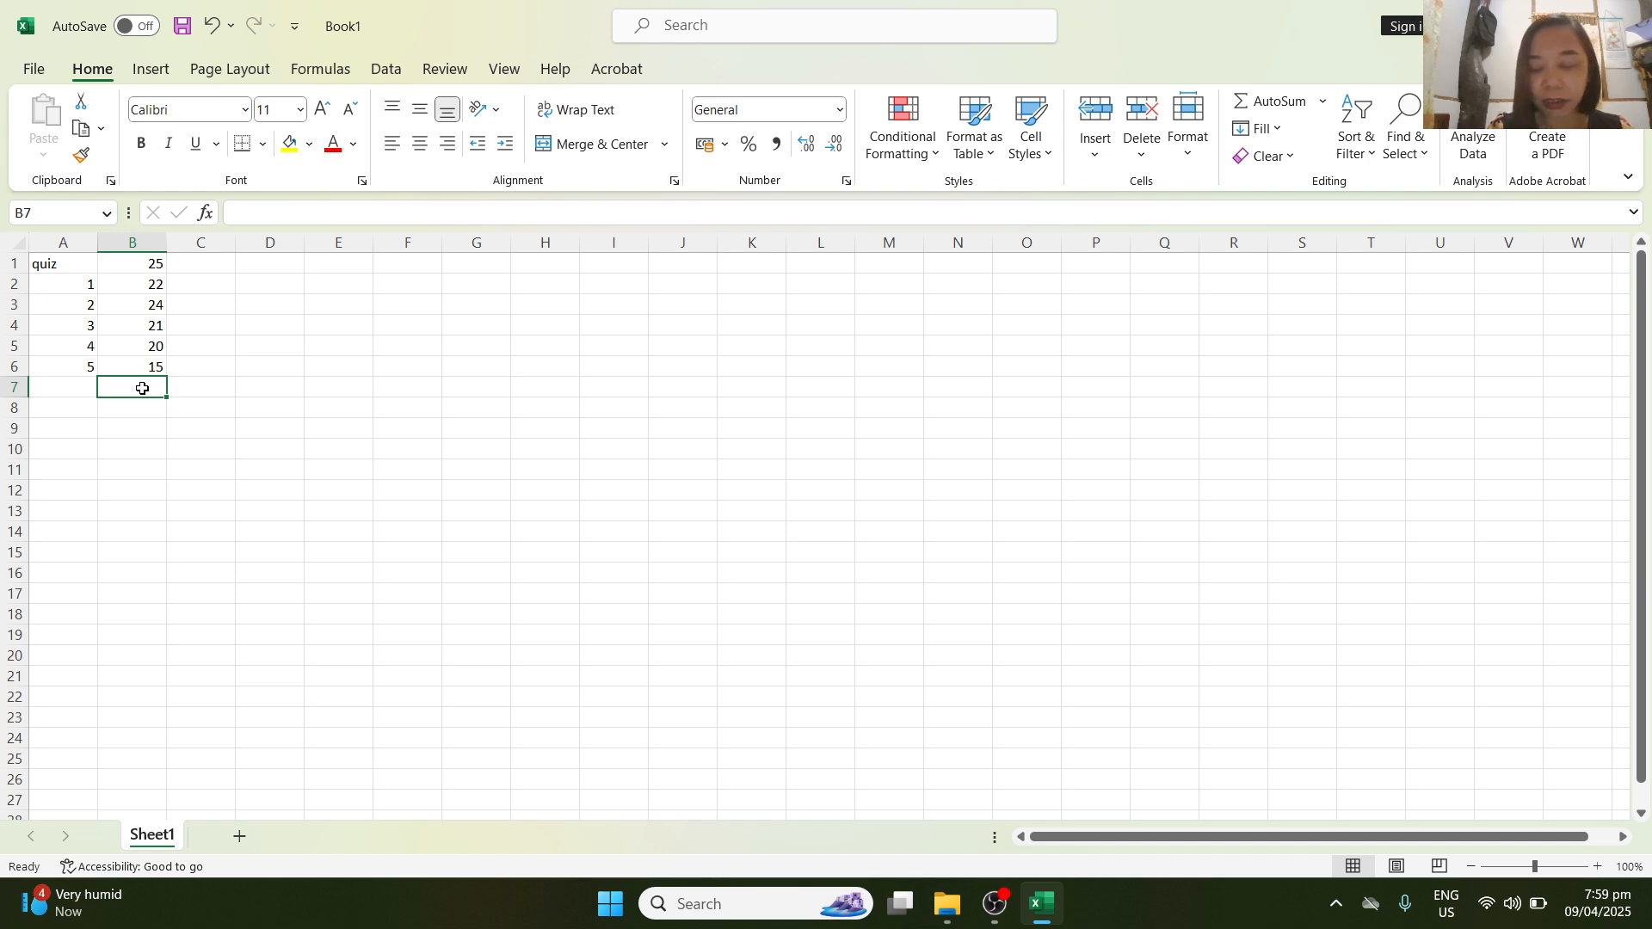
pyautogui.write('=')
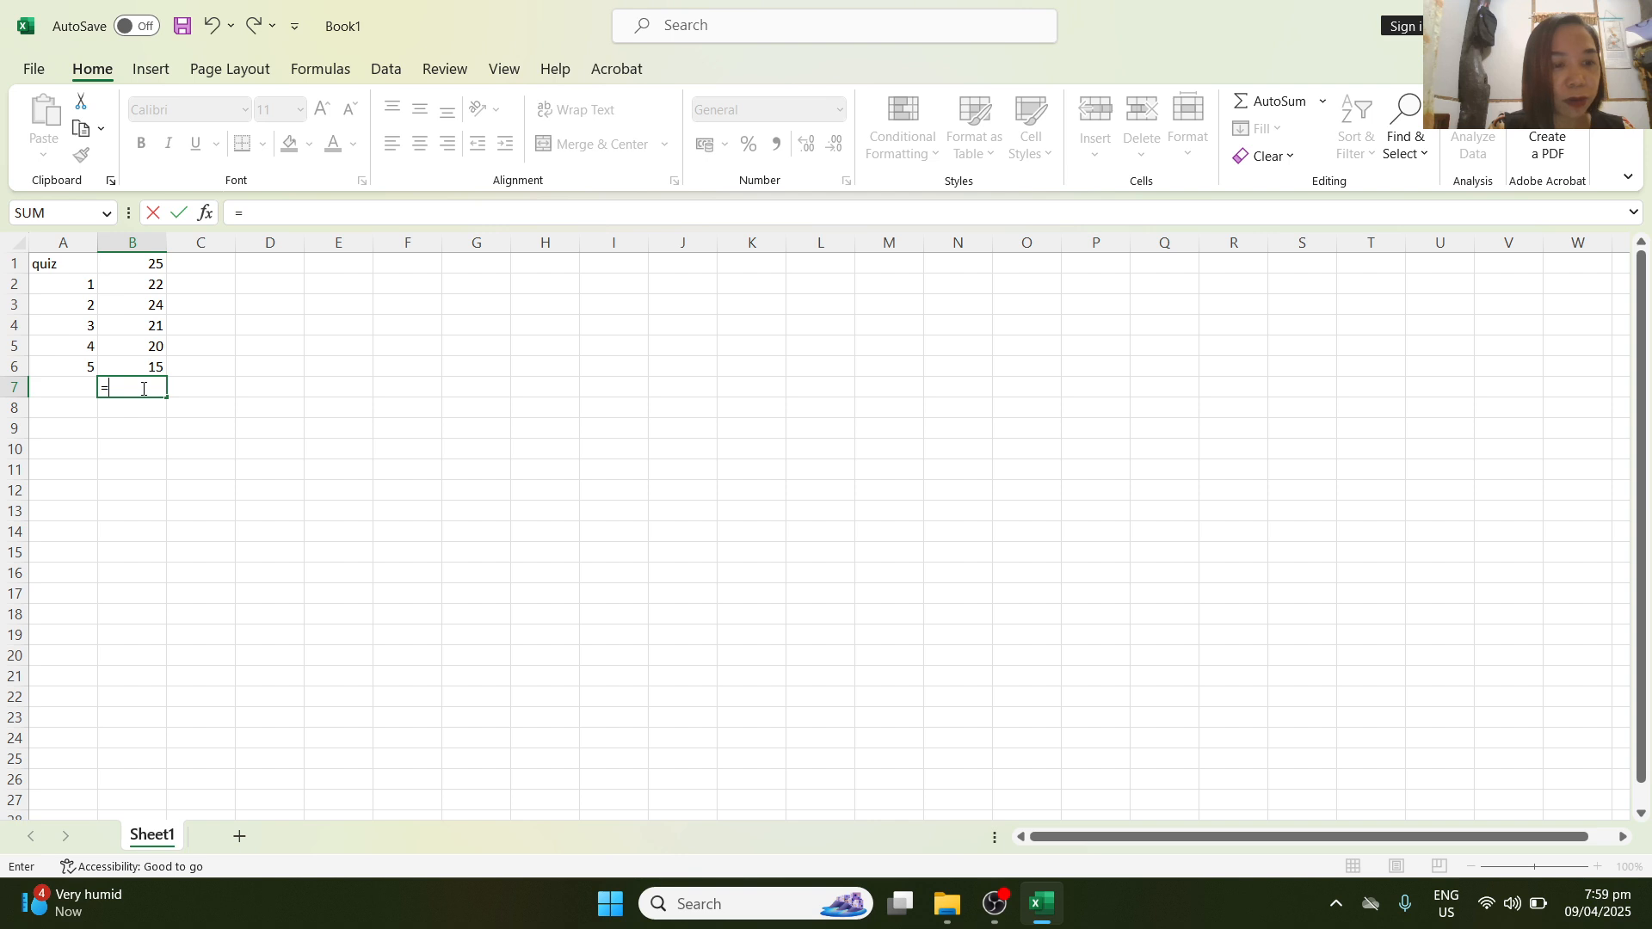
pyautogui.write('sum')
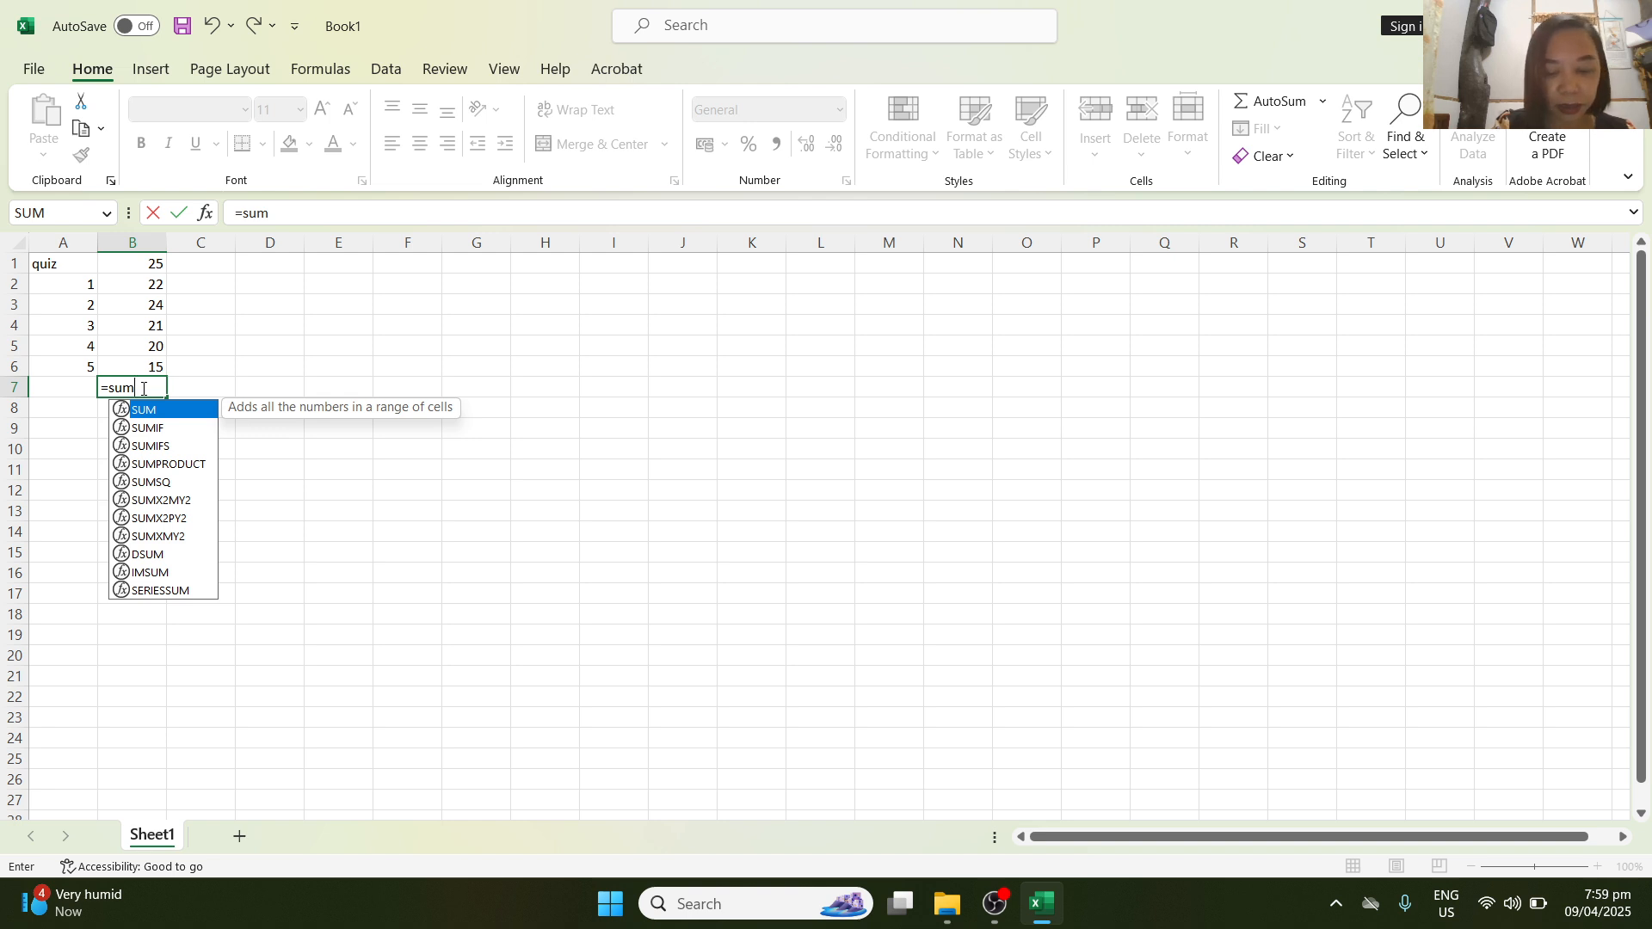
pyautogui.write('(')
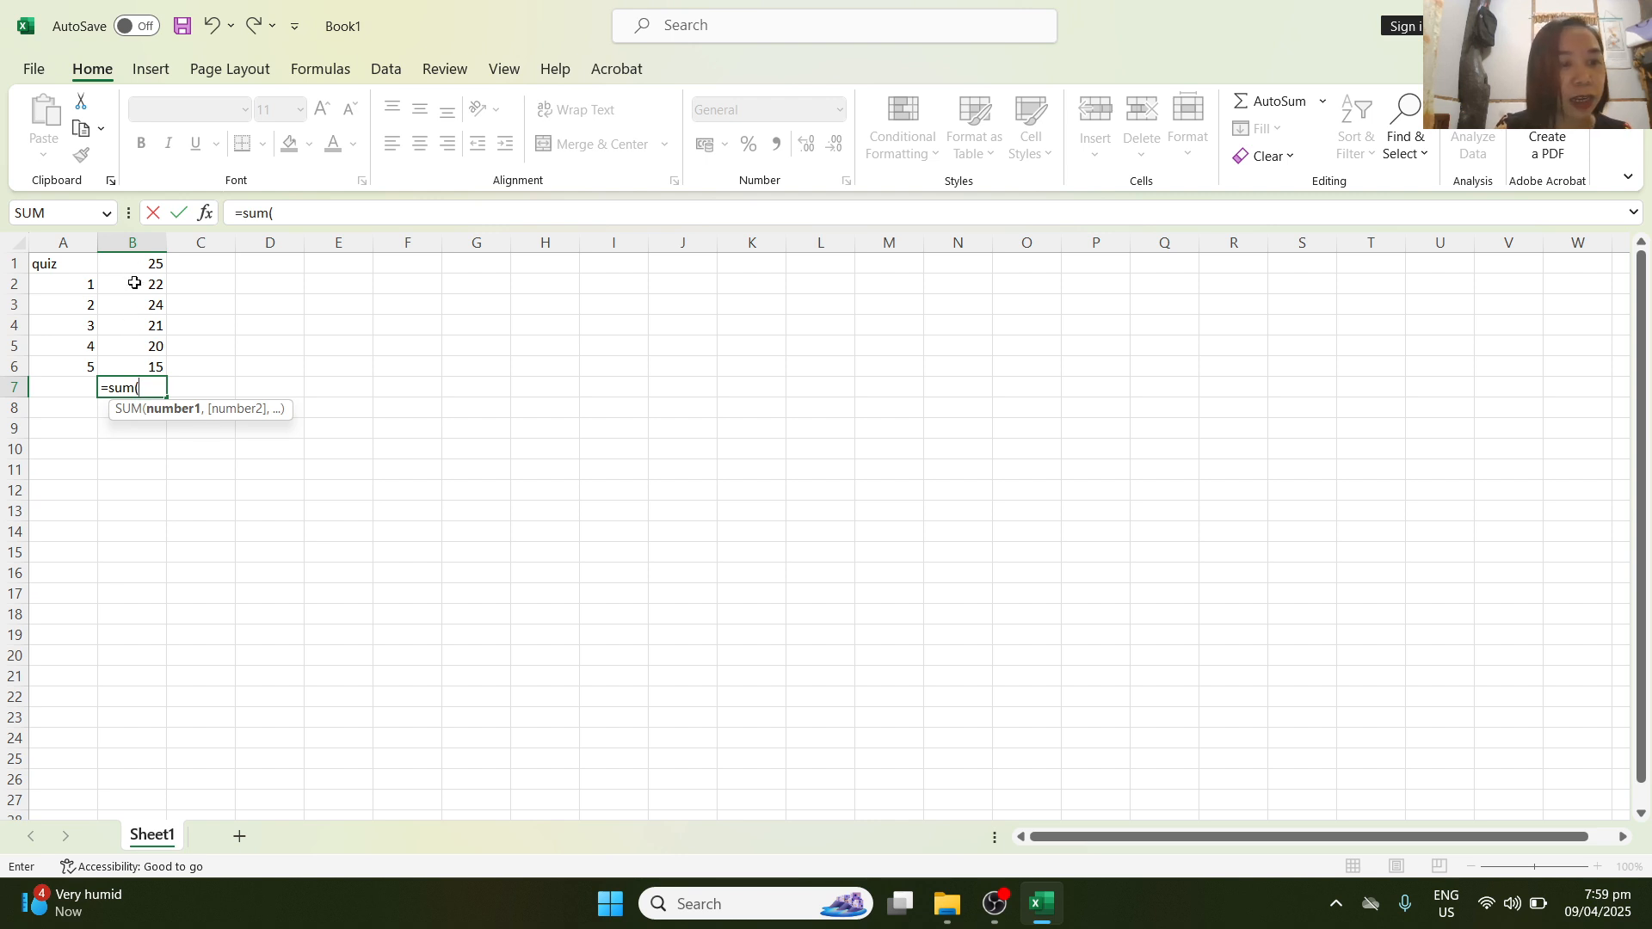
pyautogui.moveTo(134, 283); pyautogui.dragTo(139, 366)
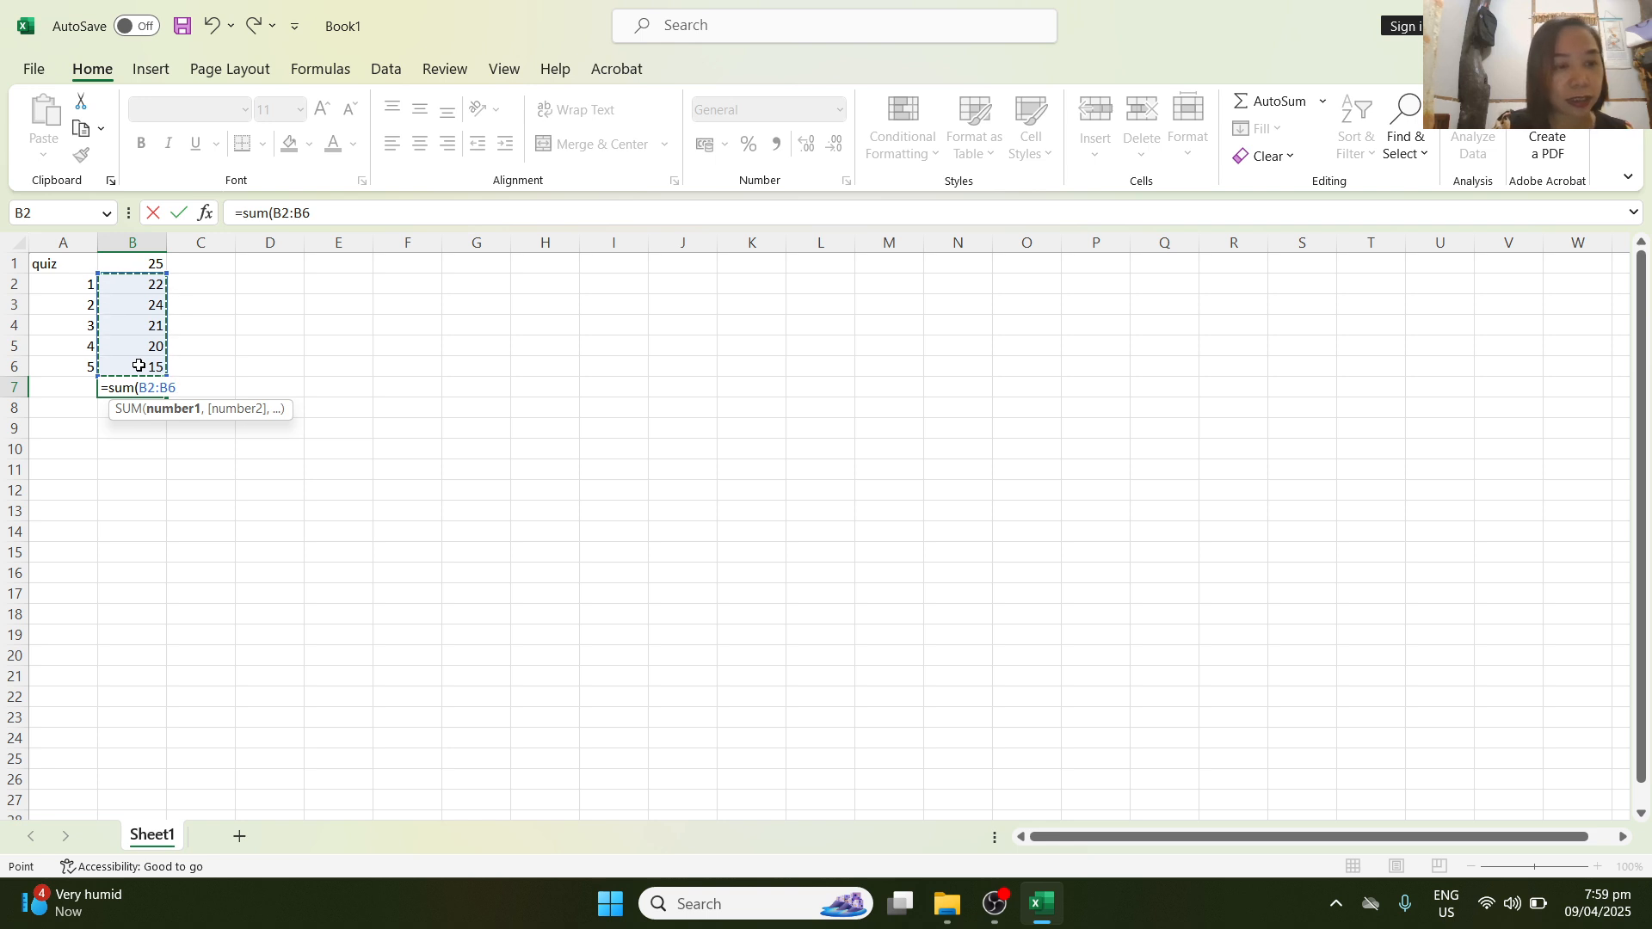
pyautogui.write(')')
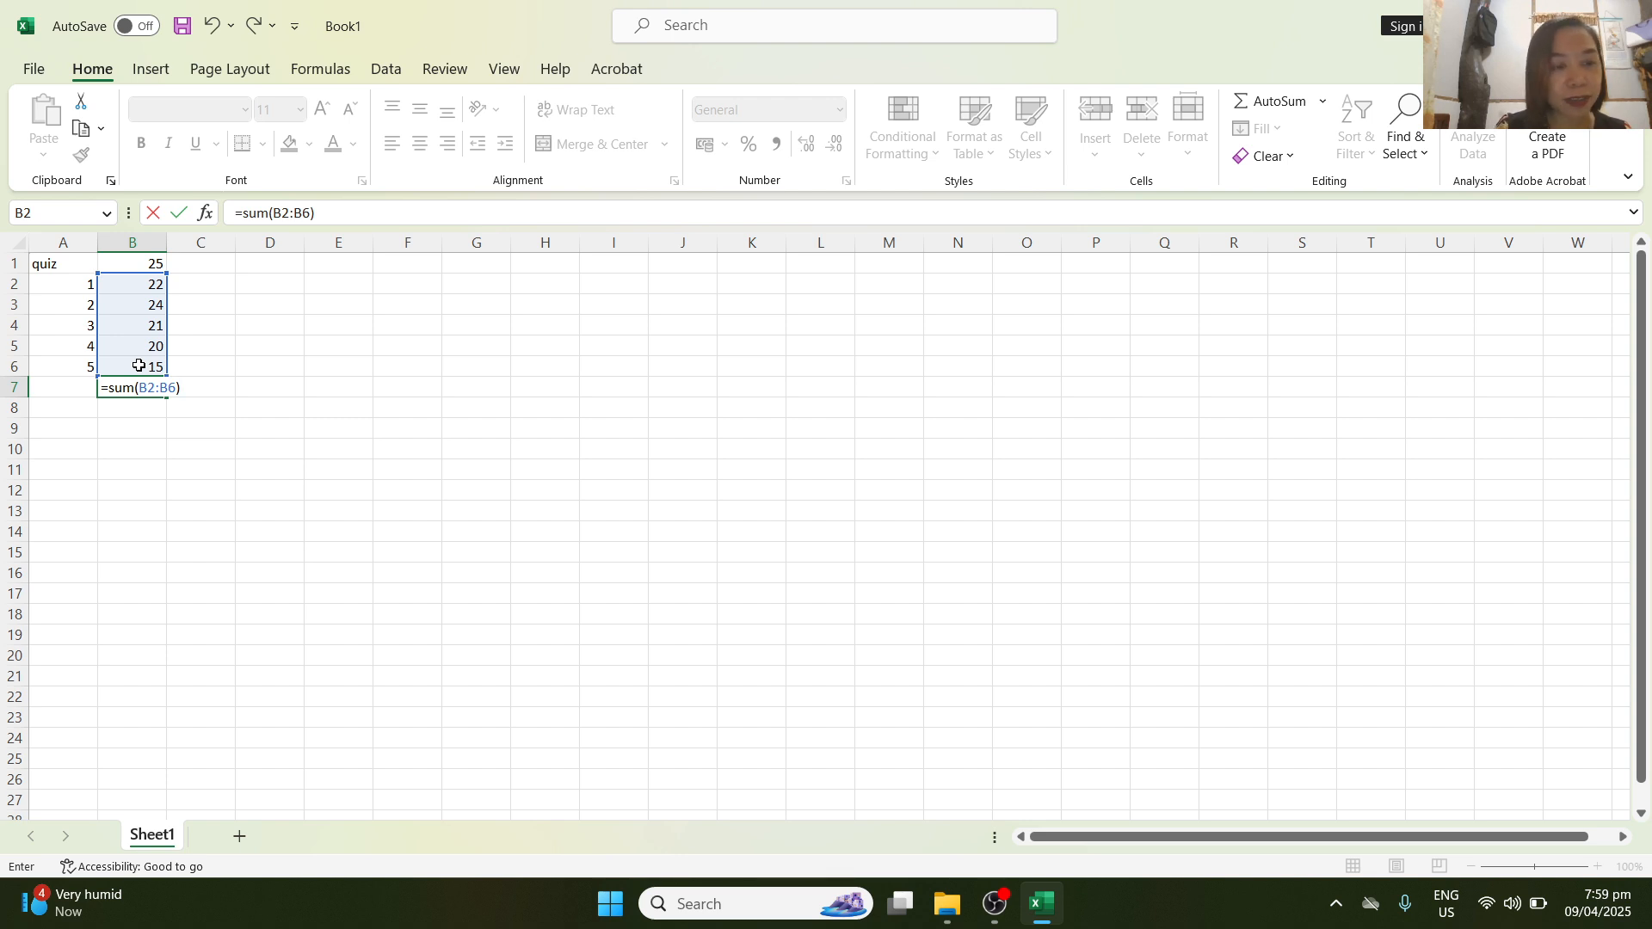
pyautogui.press('Return')
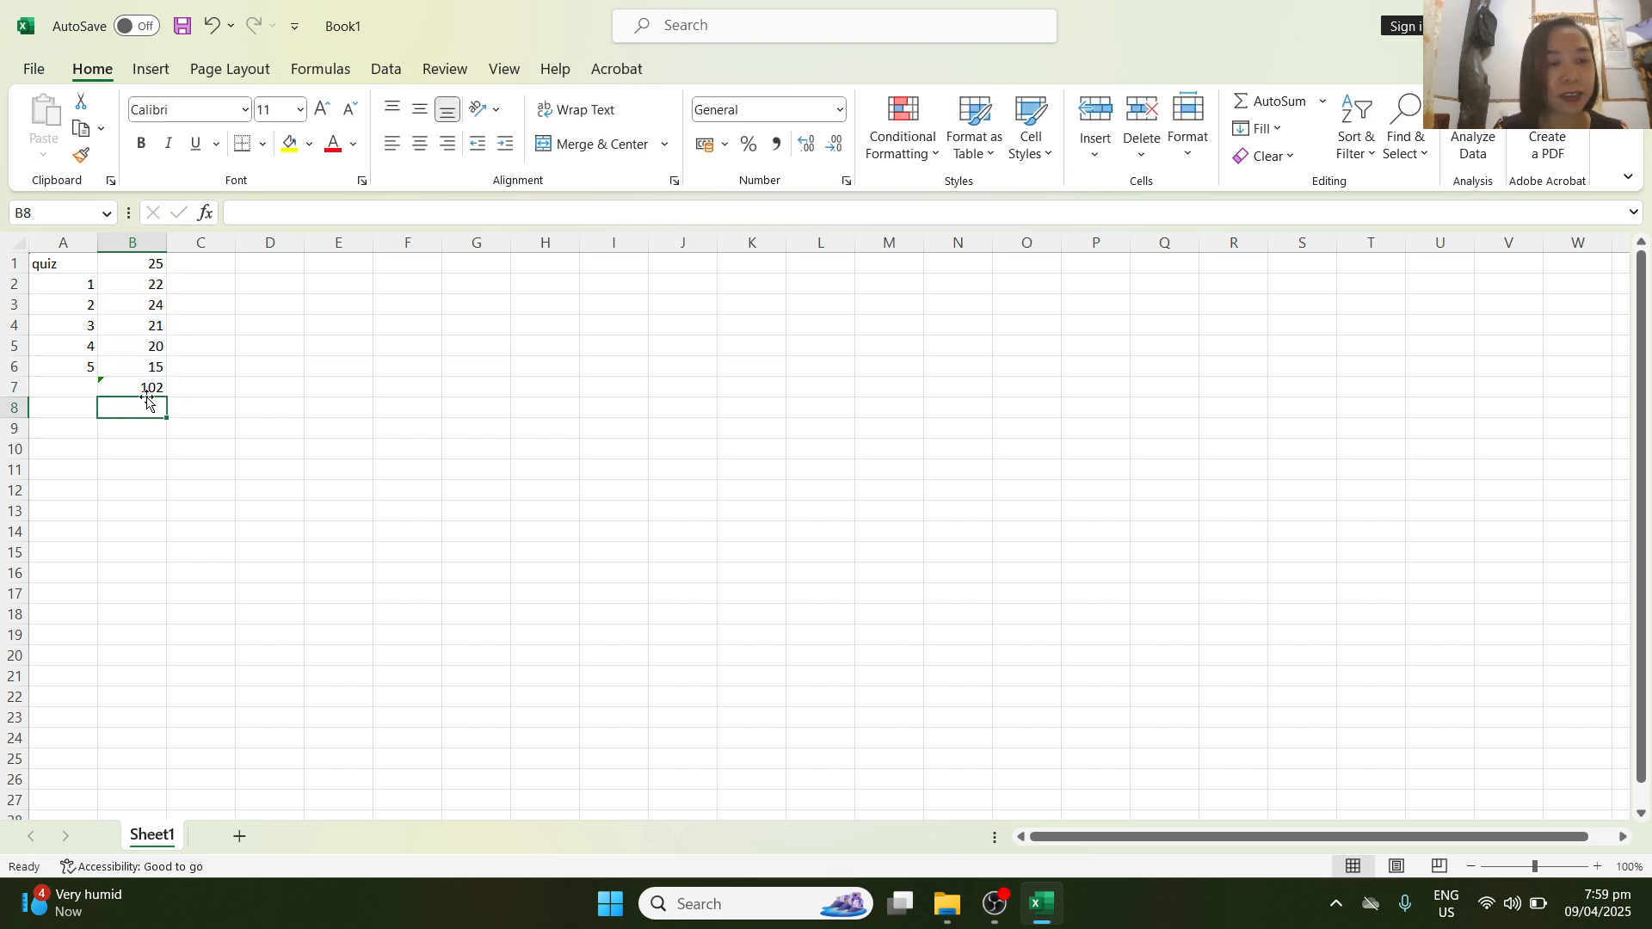
# Clear the total in B7 and recreate it with AutoSum, restricting the summed range to B2:B6
pyautogui.click(137, 382)
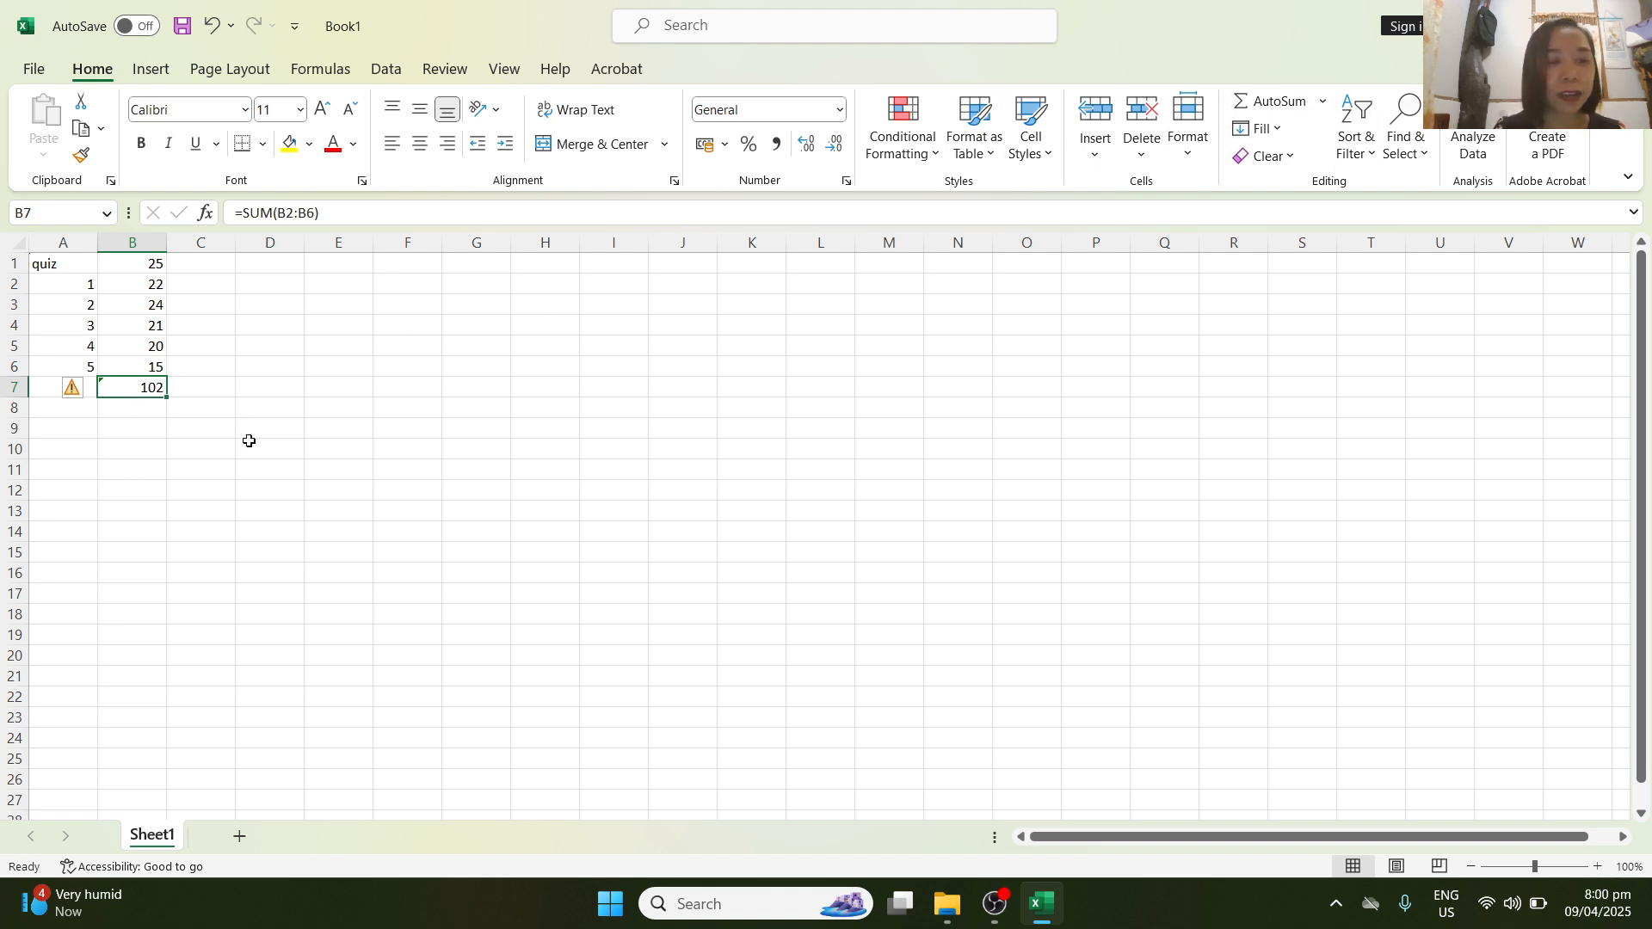
pyautogui.press('Delete')
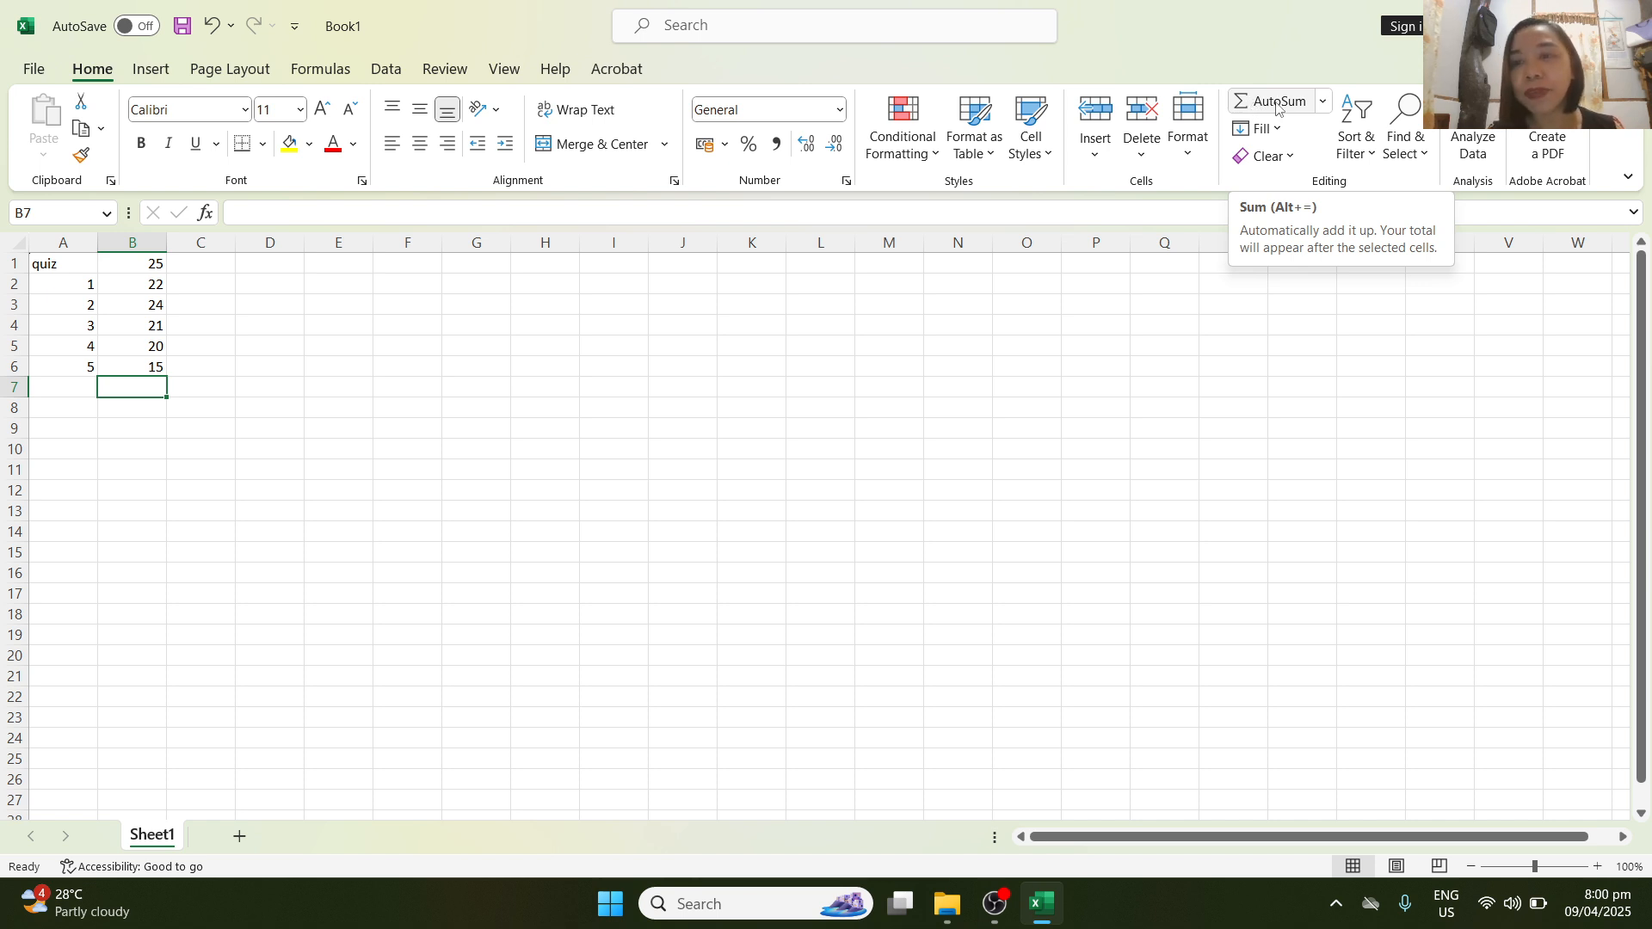
pyautogui.click(1277, 106)
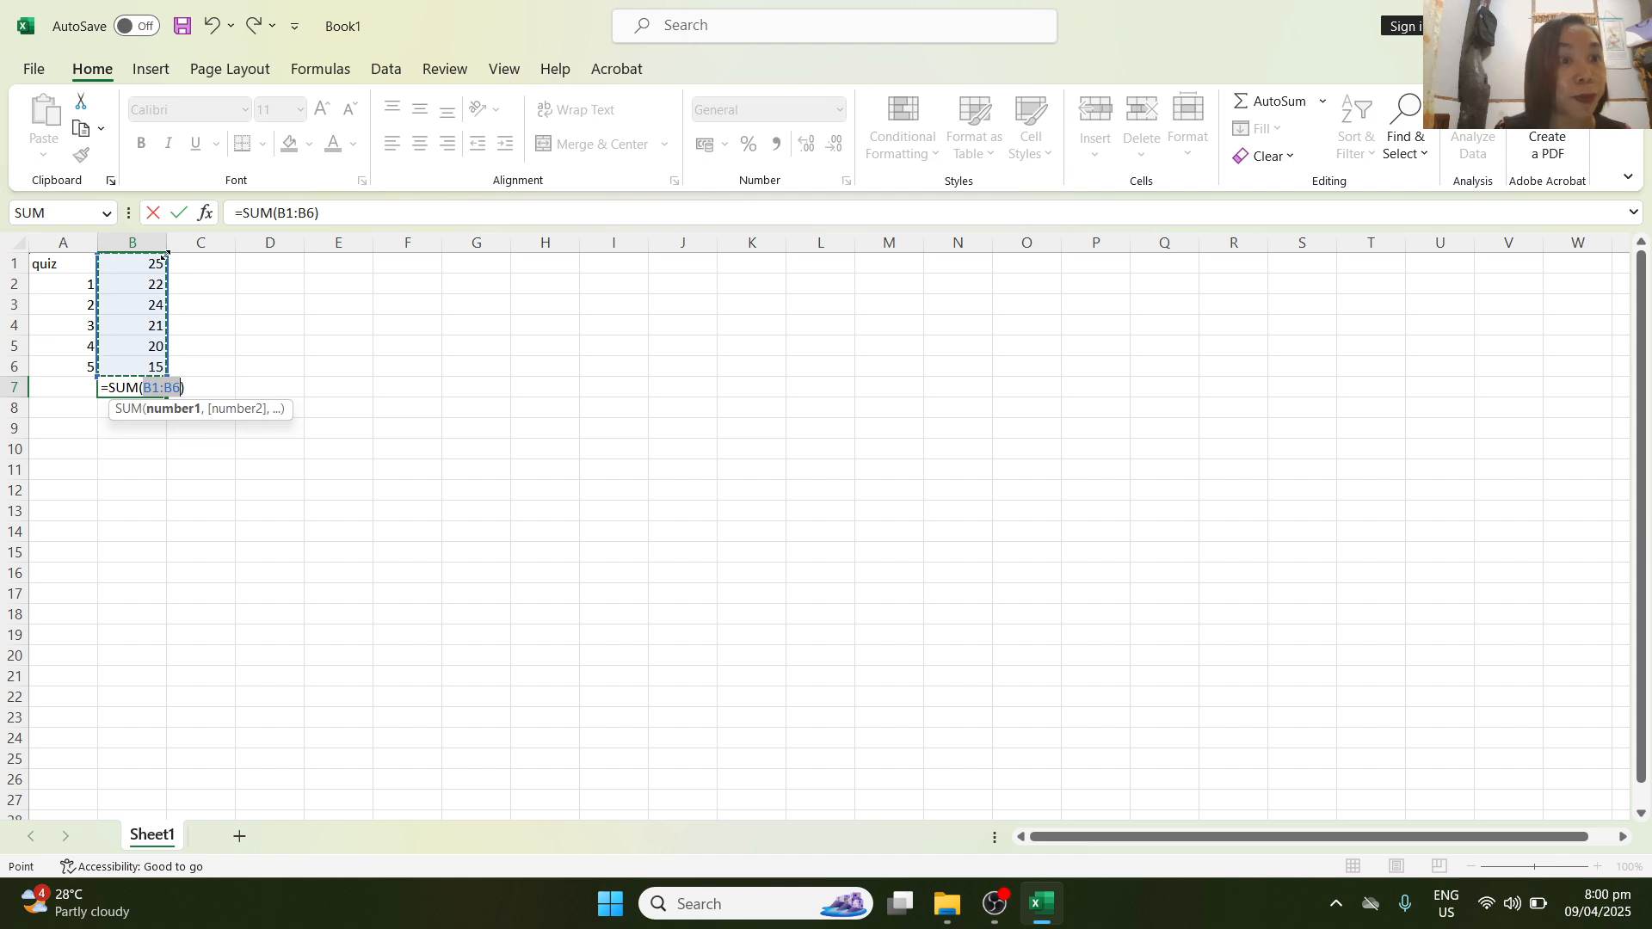
pyautogui.click(166, 255)
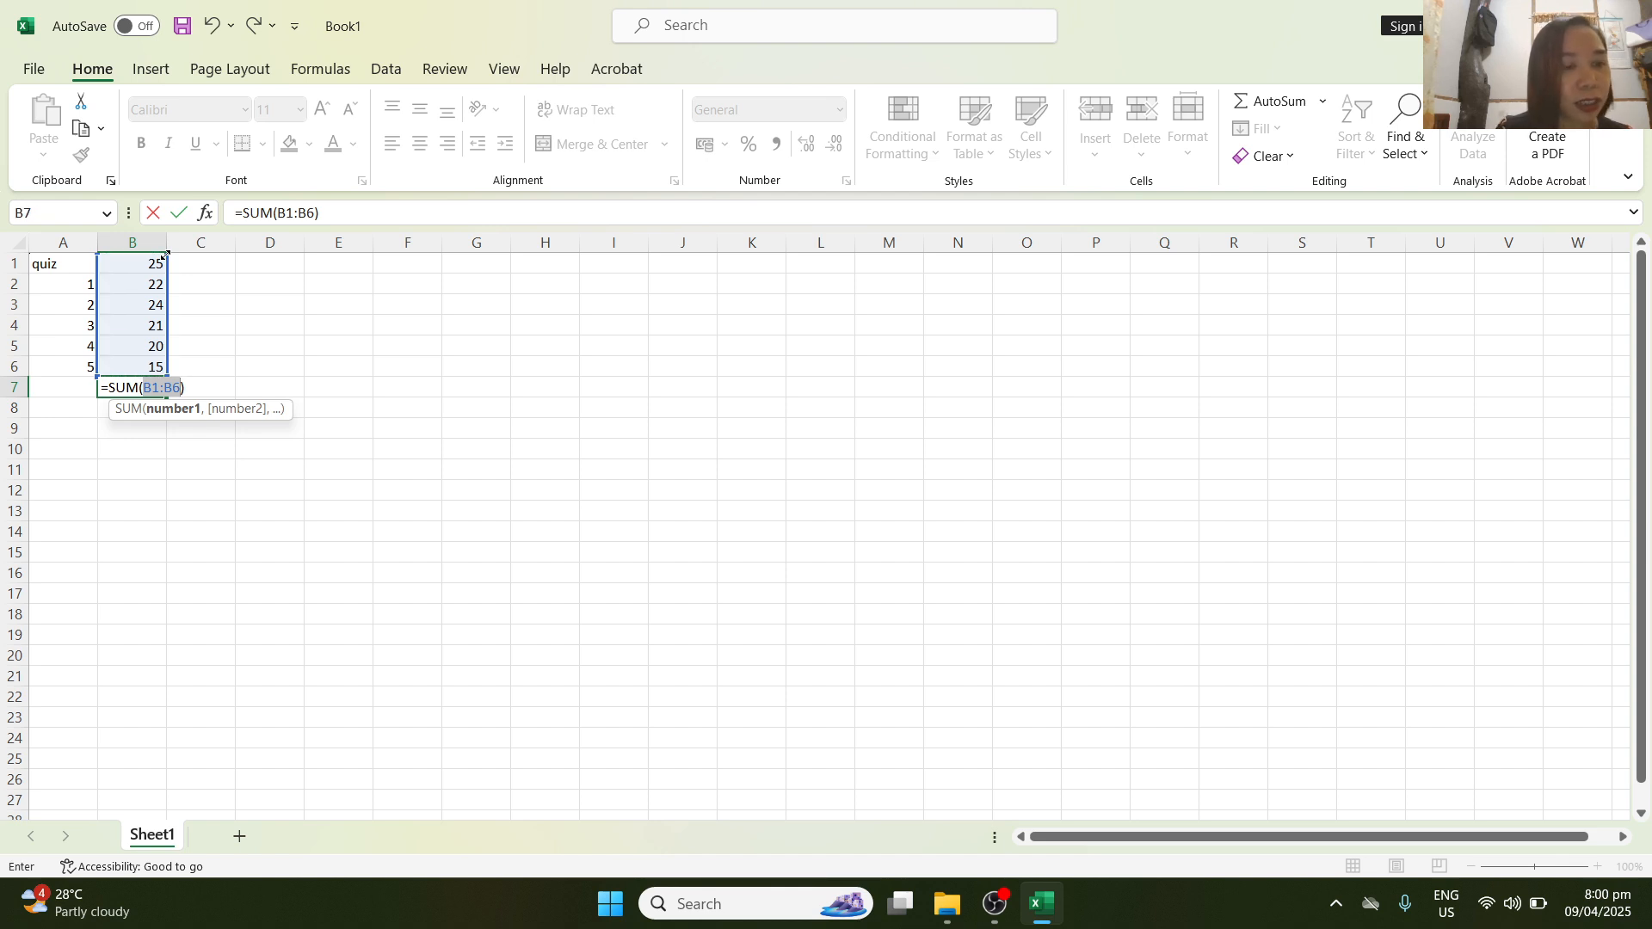
pyautogui.moveTo(165, 256); pyautogui.dragTo(111, 282)
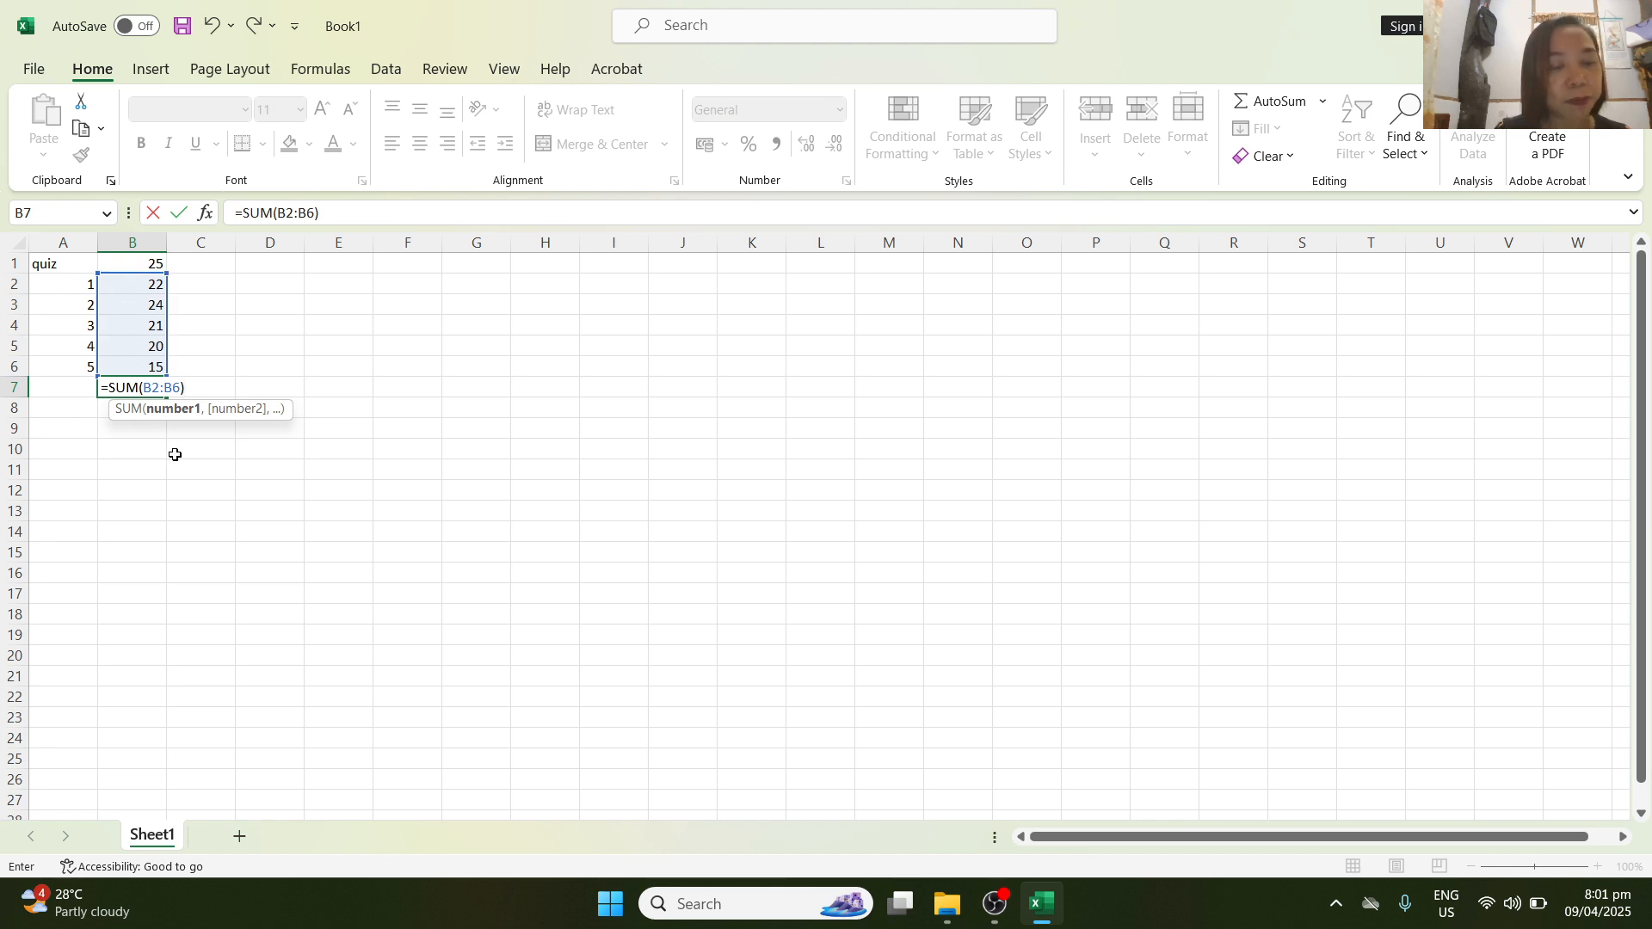
pyautogui.press('Return')
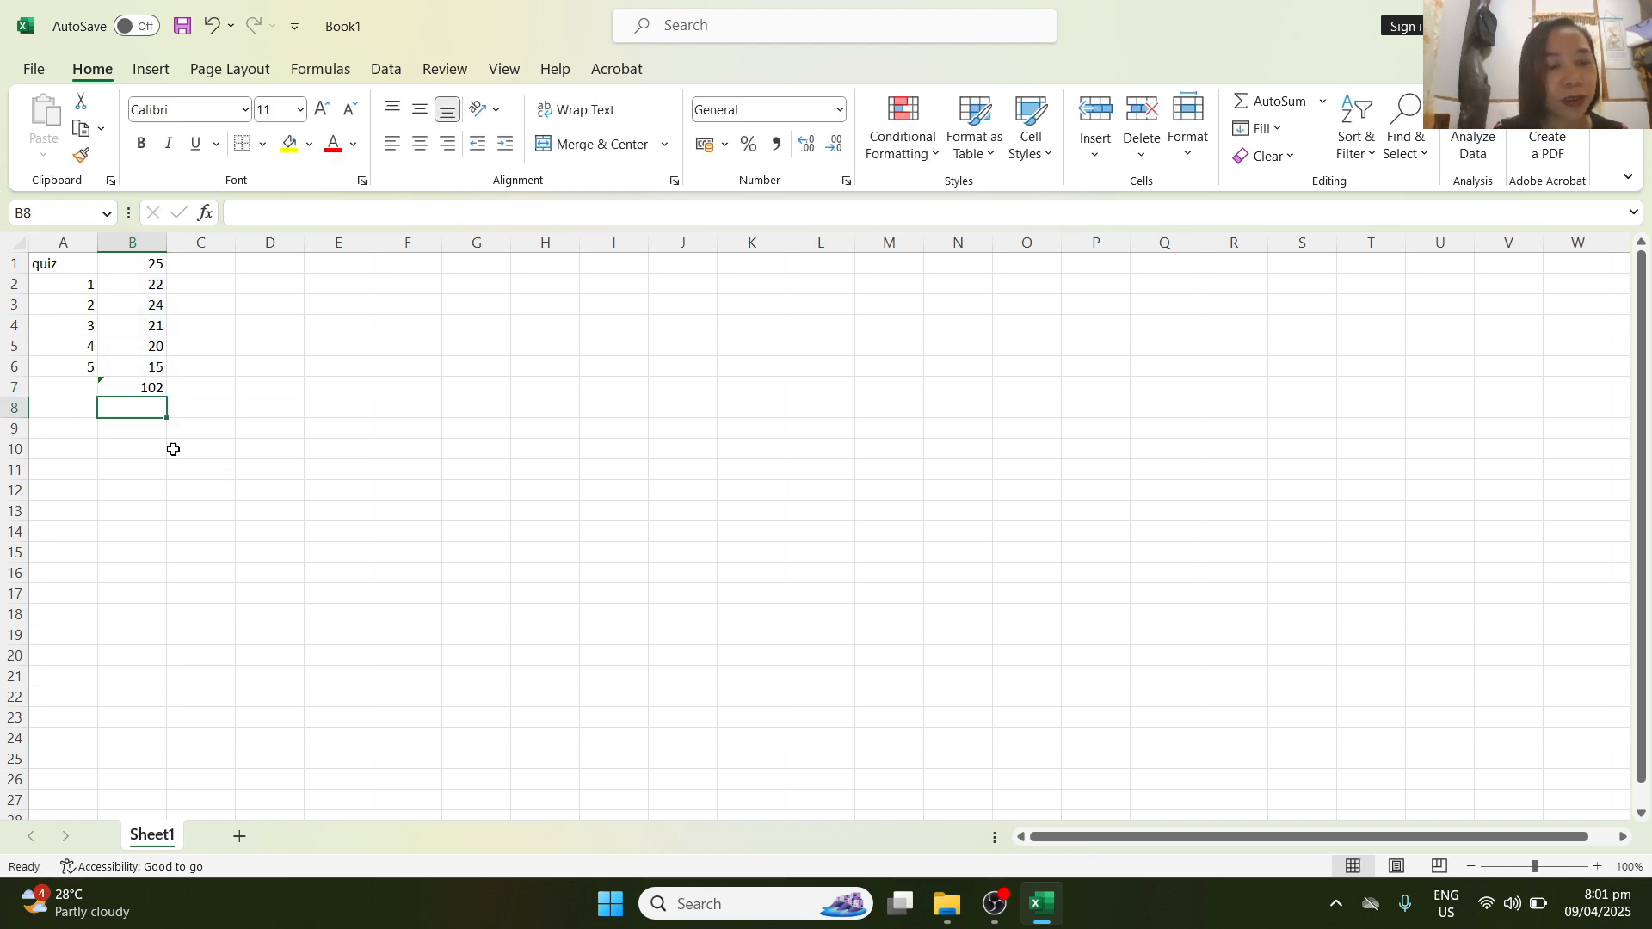
pyautogui.click(128, 387)
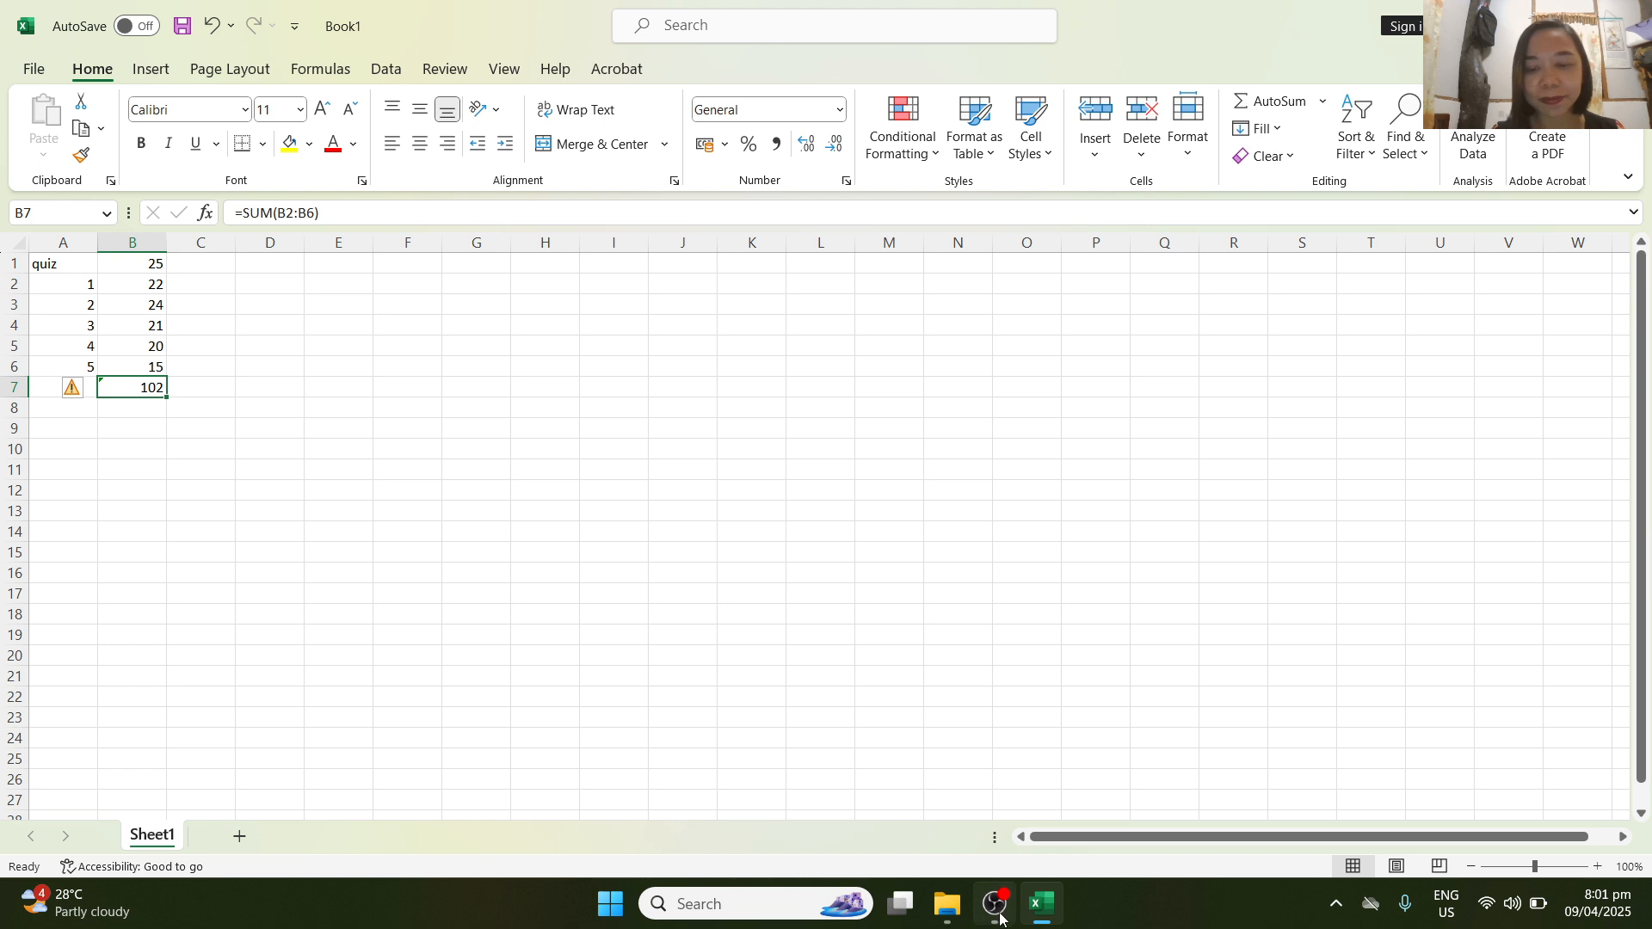
pyautogui.moveTo(1000, 919)
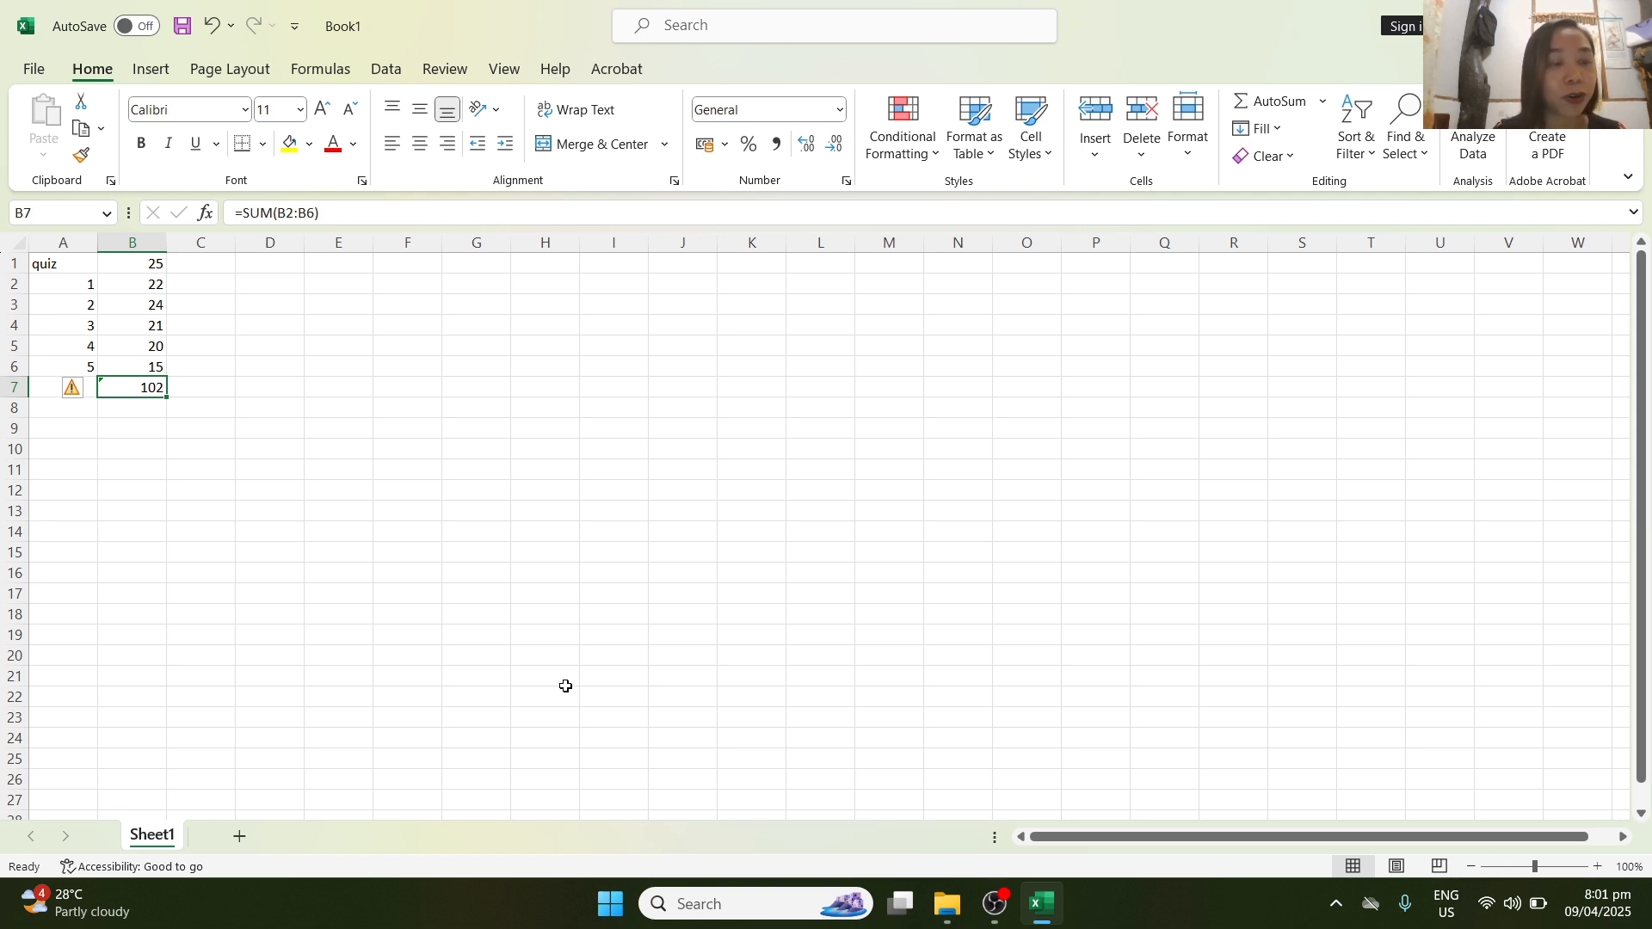
pyautogui.click(143, 412)
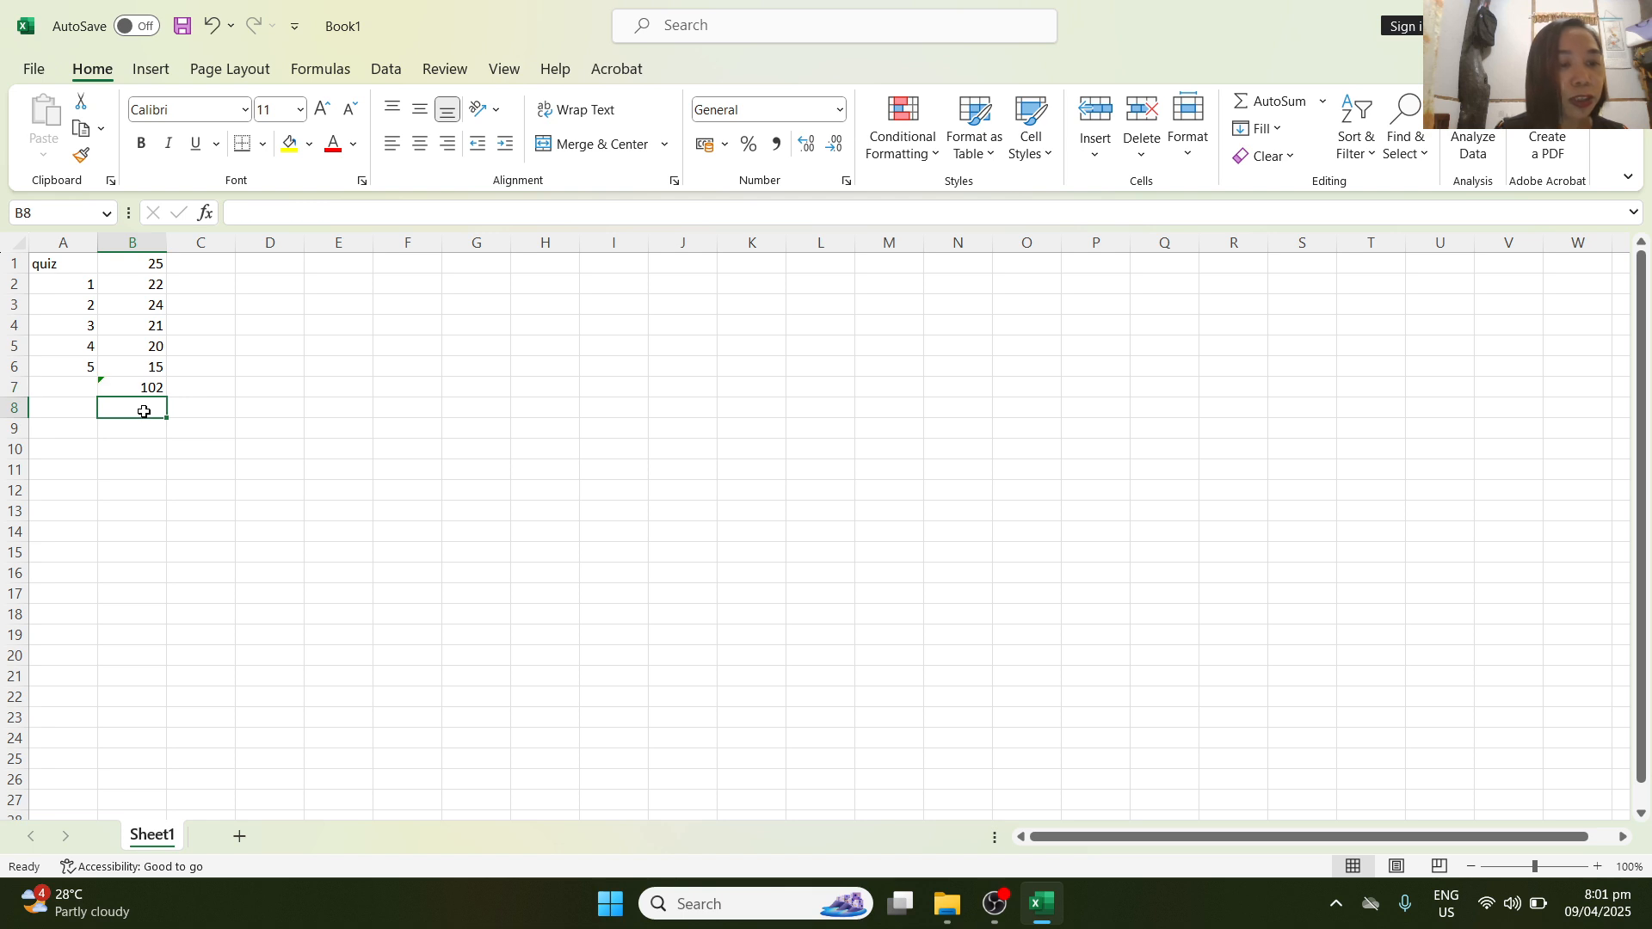
pyautogui.click(210, 385)
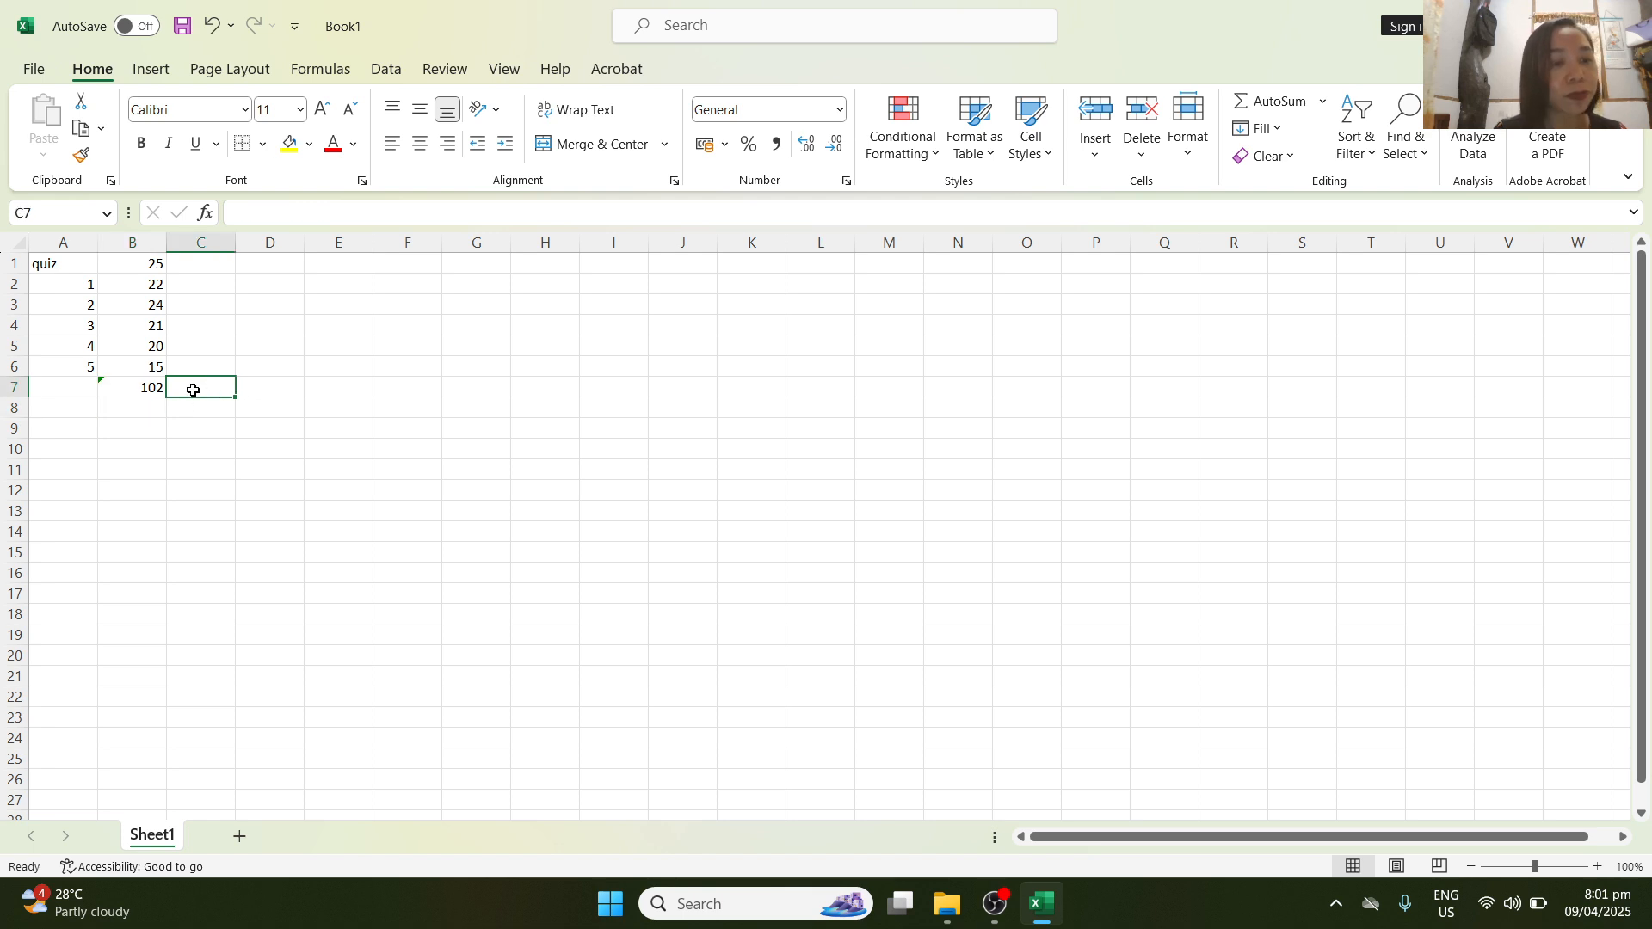
# Enter the label "average" in cell A8, below the quiz numbers
pyautogui.click(71, 410)
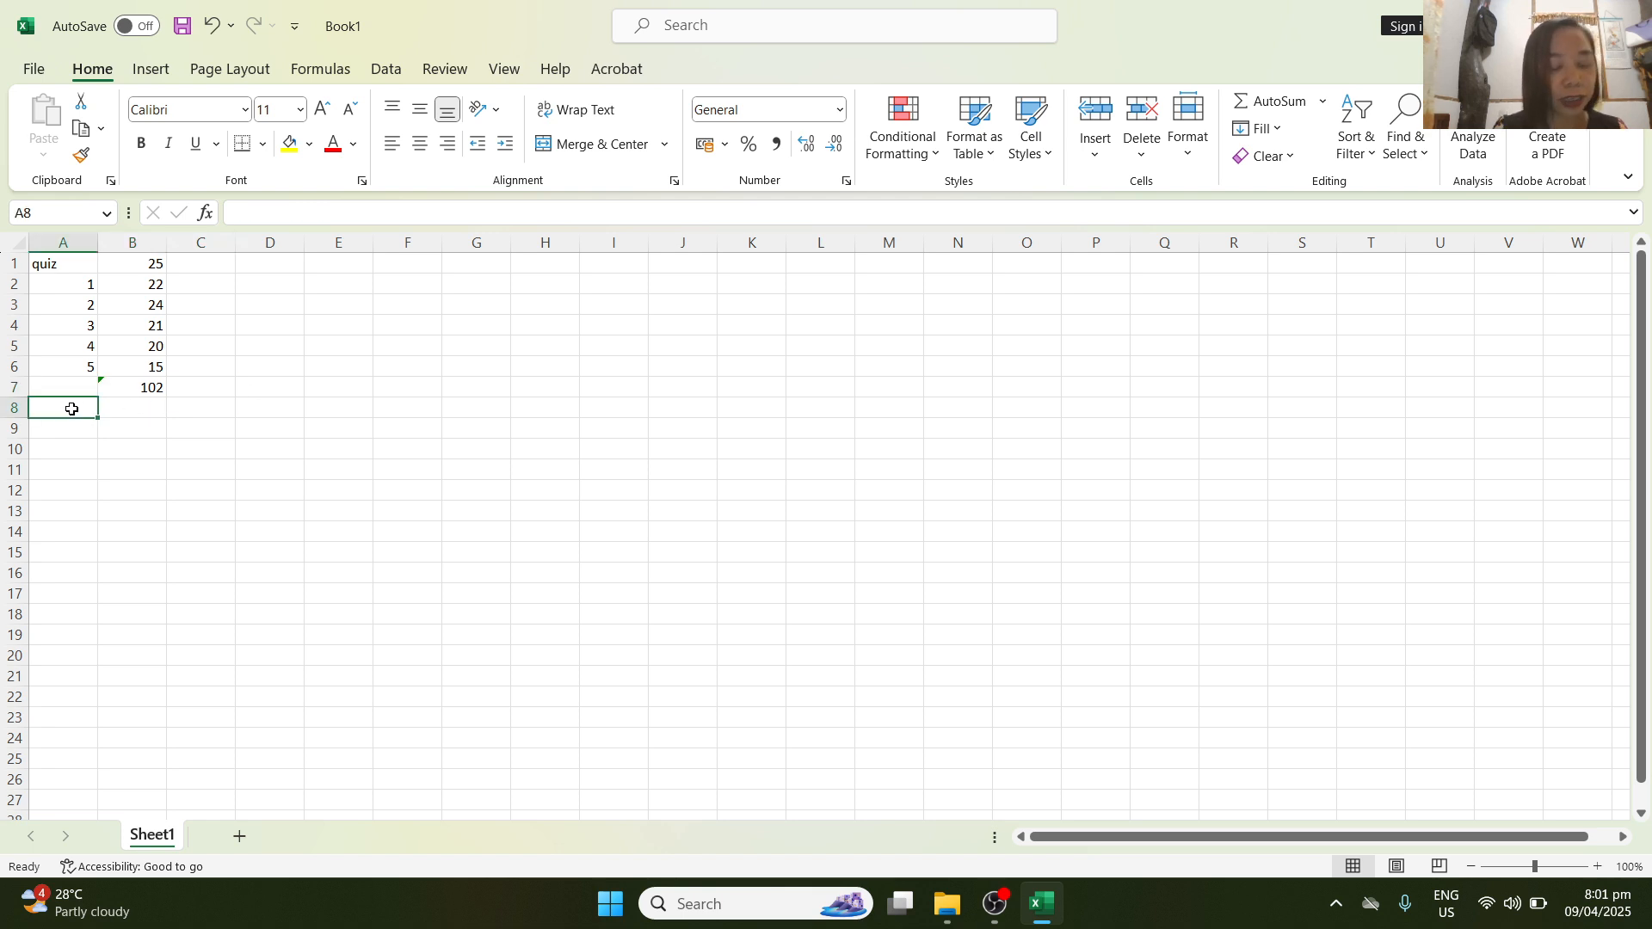
pyautogui.write('average')
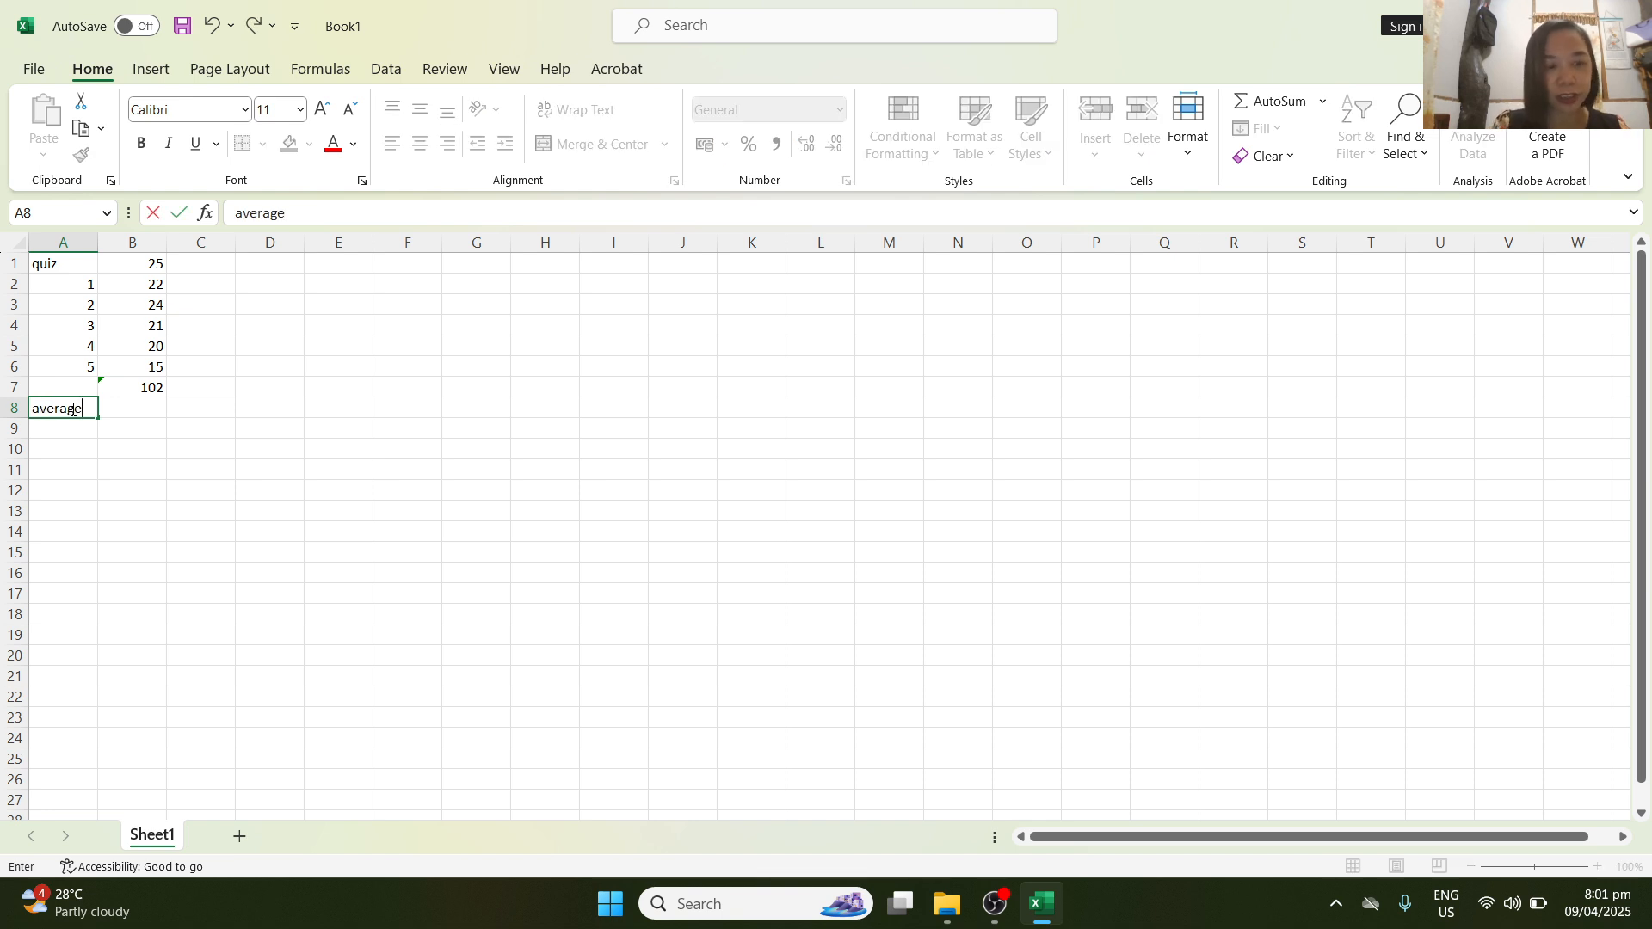
# Calculate the average of the five quiz scores in cell B8 with the formula =AVERAGE(B2:B6)
pyautogui.click(135, 411)
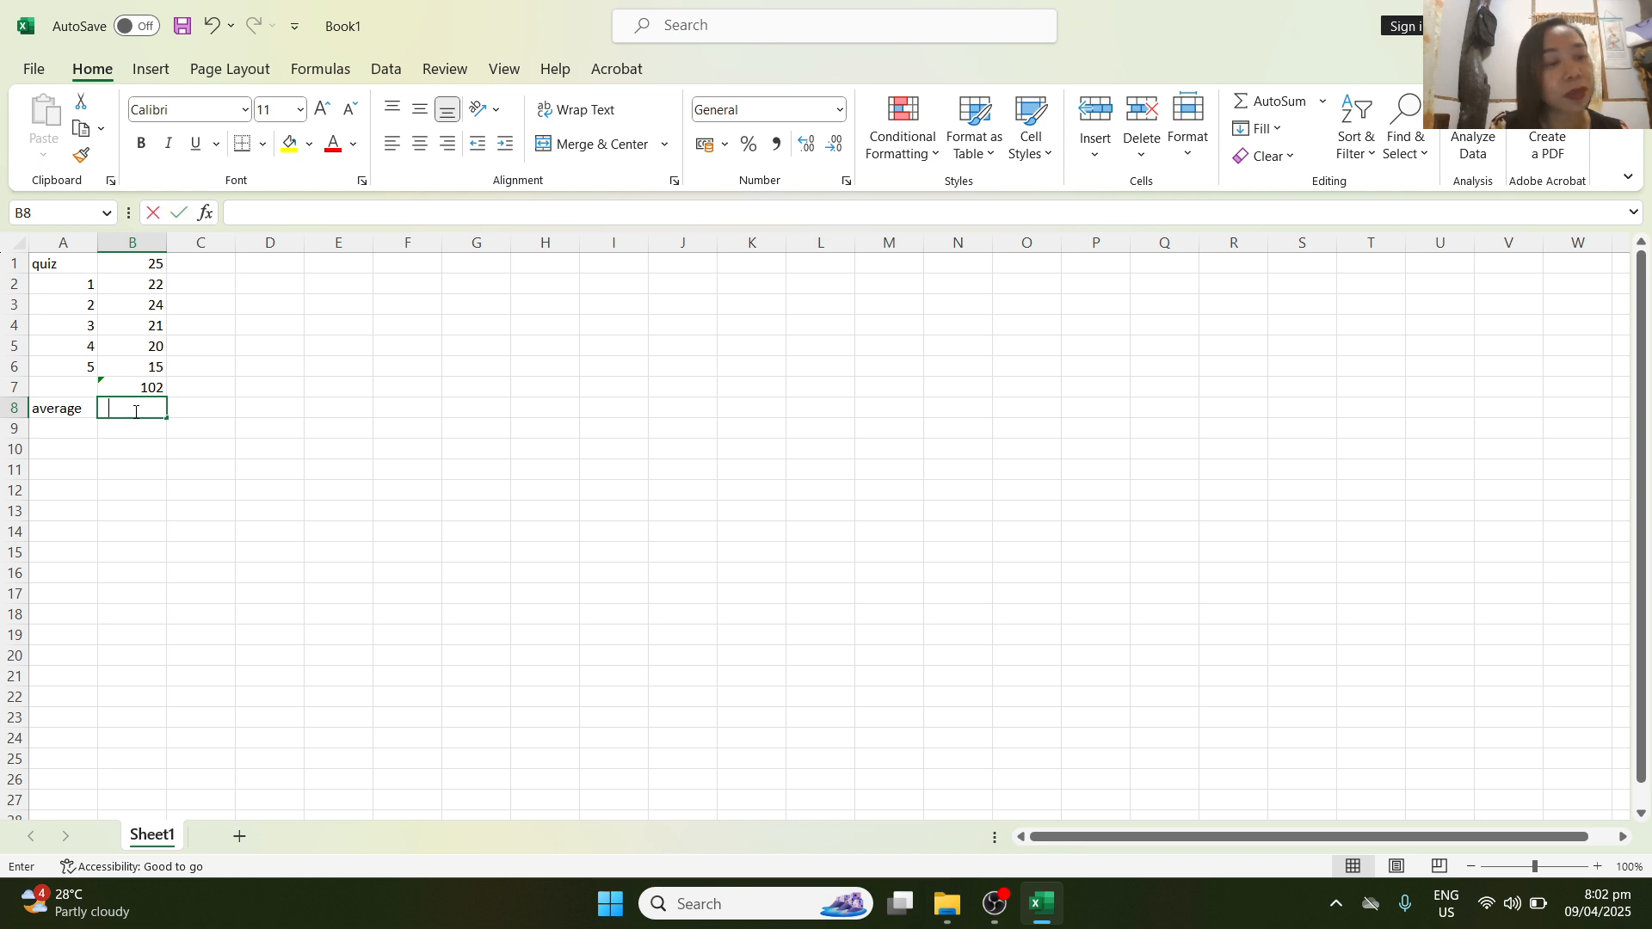
pyautogui.write('=')
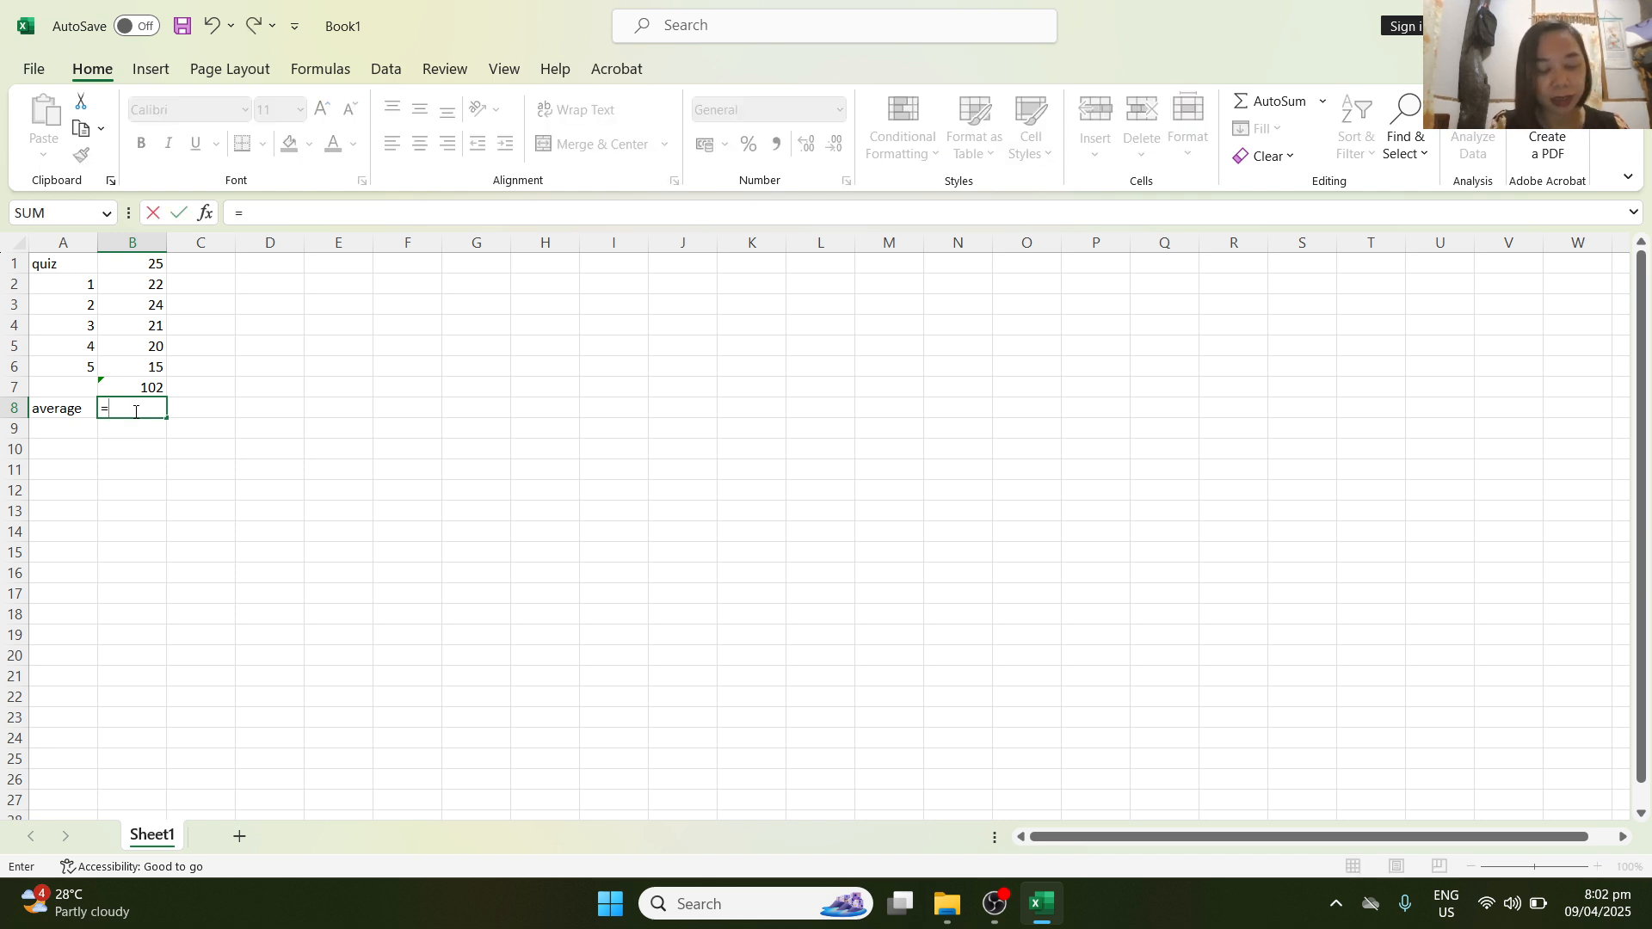
pyautogui.write('ave')
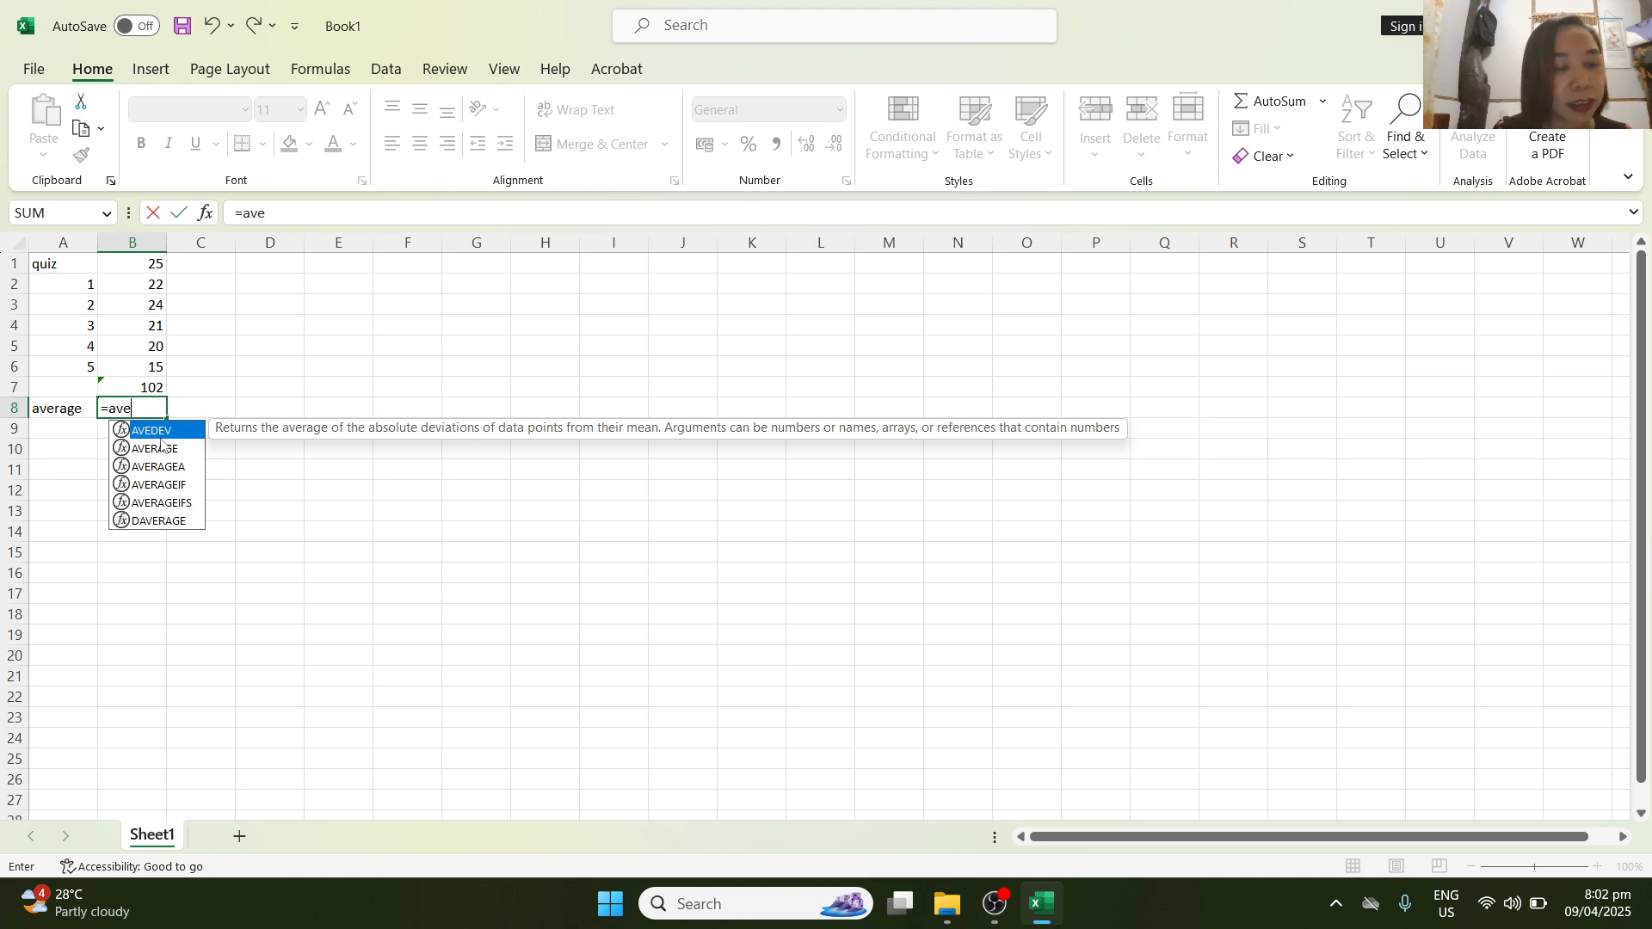
pyautogui.click(160, 451)
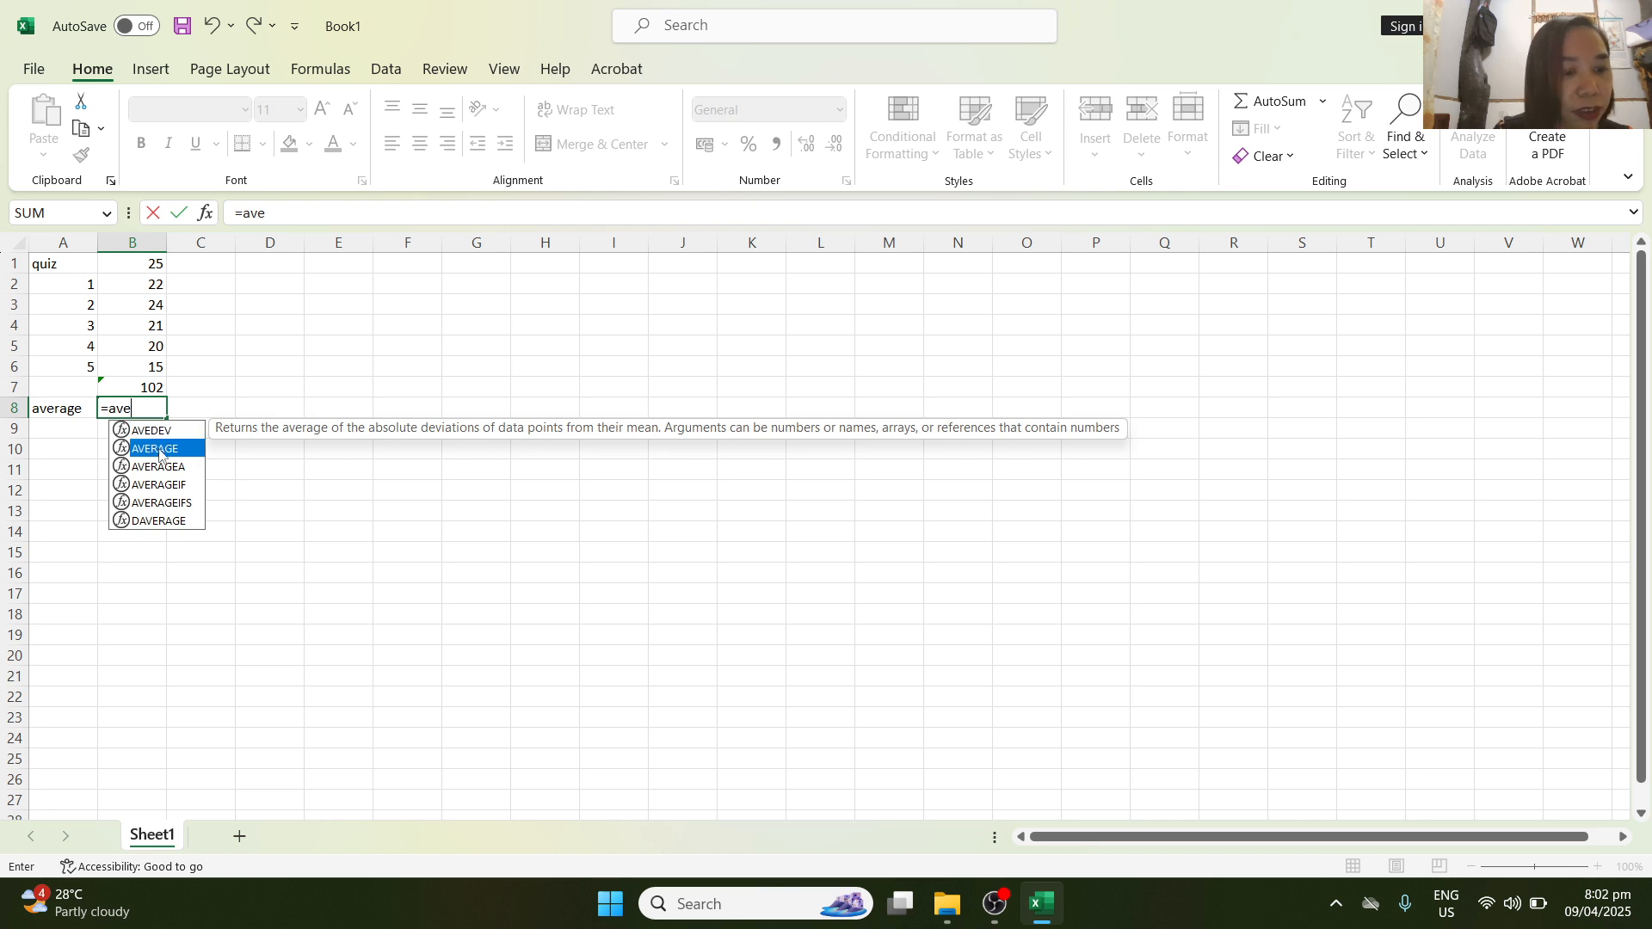
pyautogui.doubleClick(159, 451)
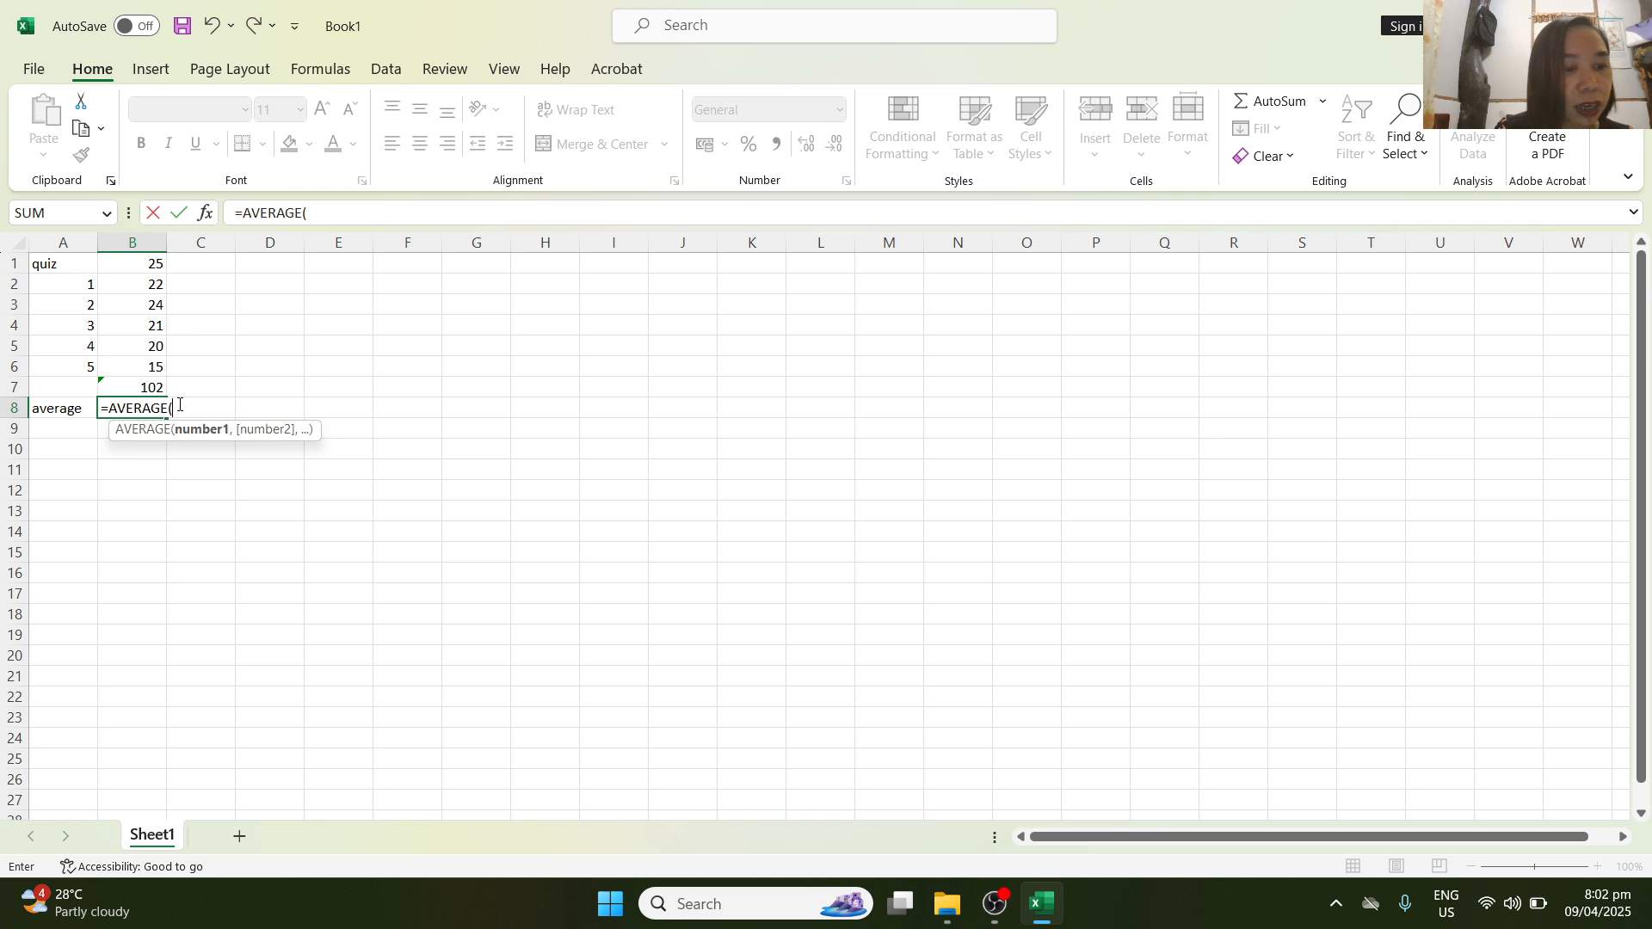
pyautogui.moveTo(136, 284); pyautogui.dragTo(139, 378)
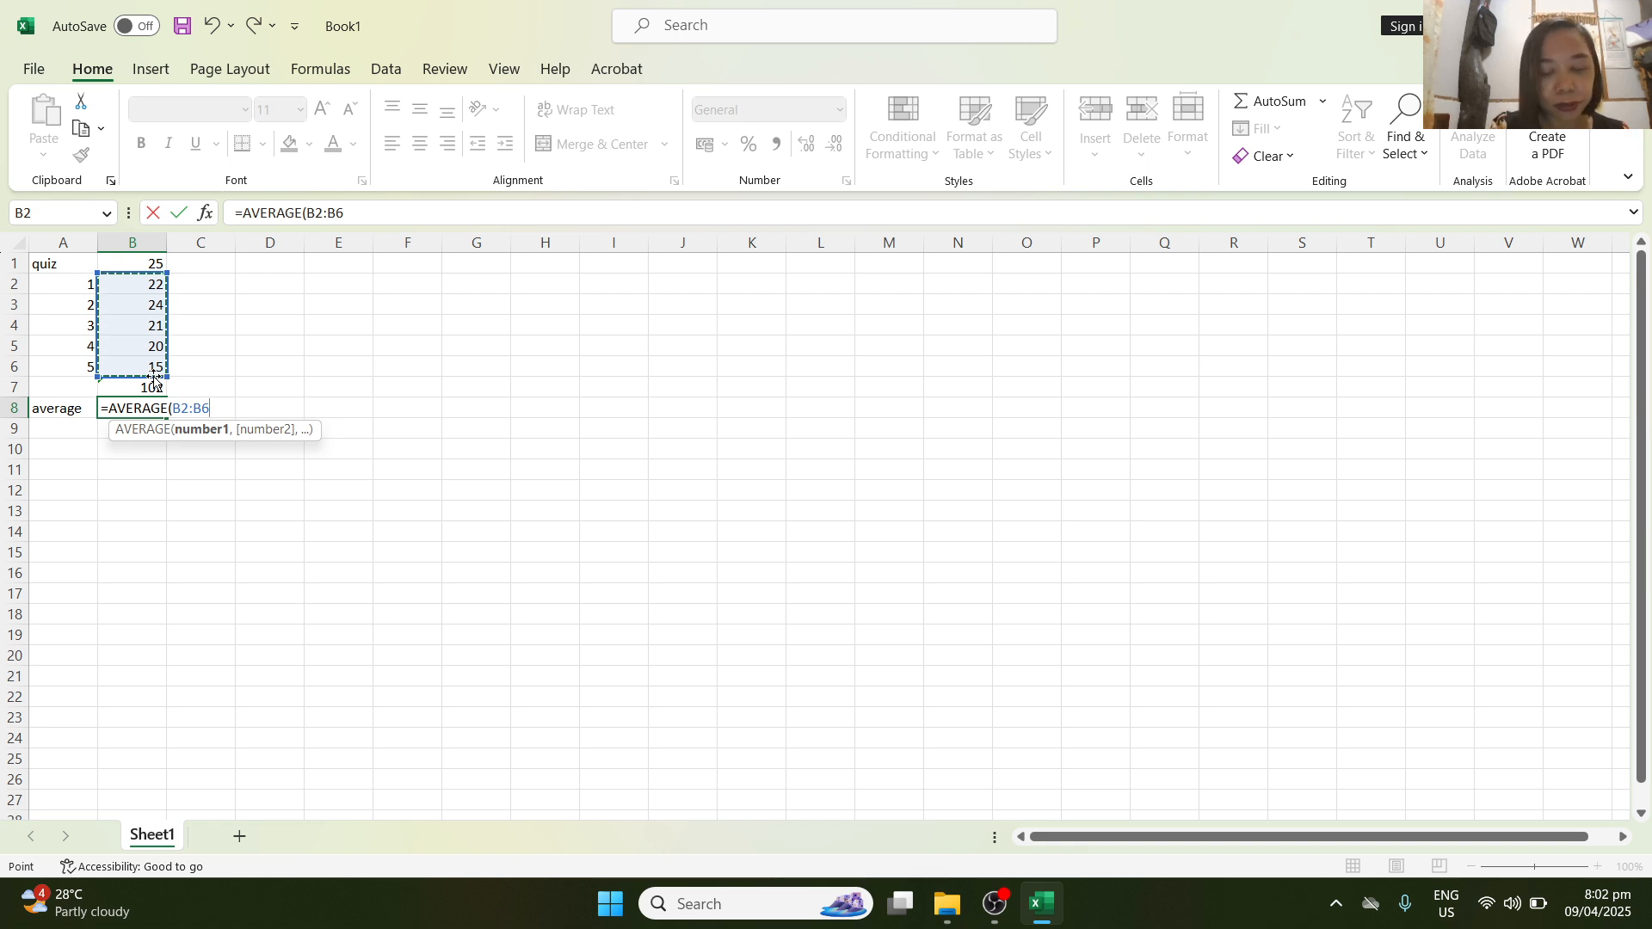
pyautogui.write(')')
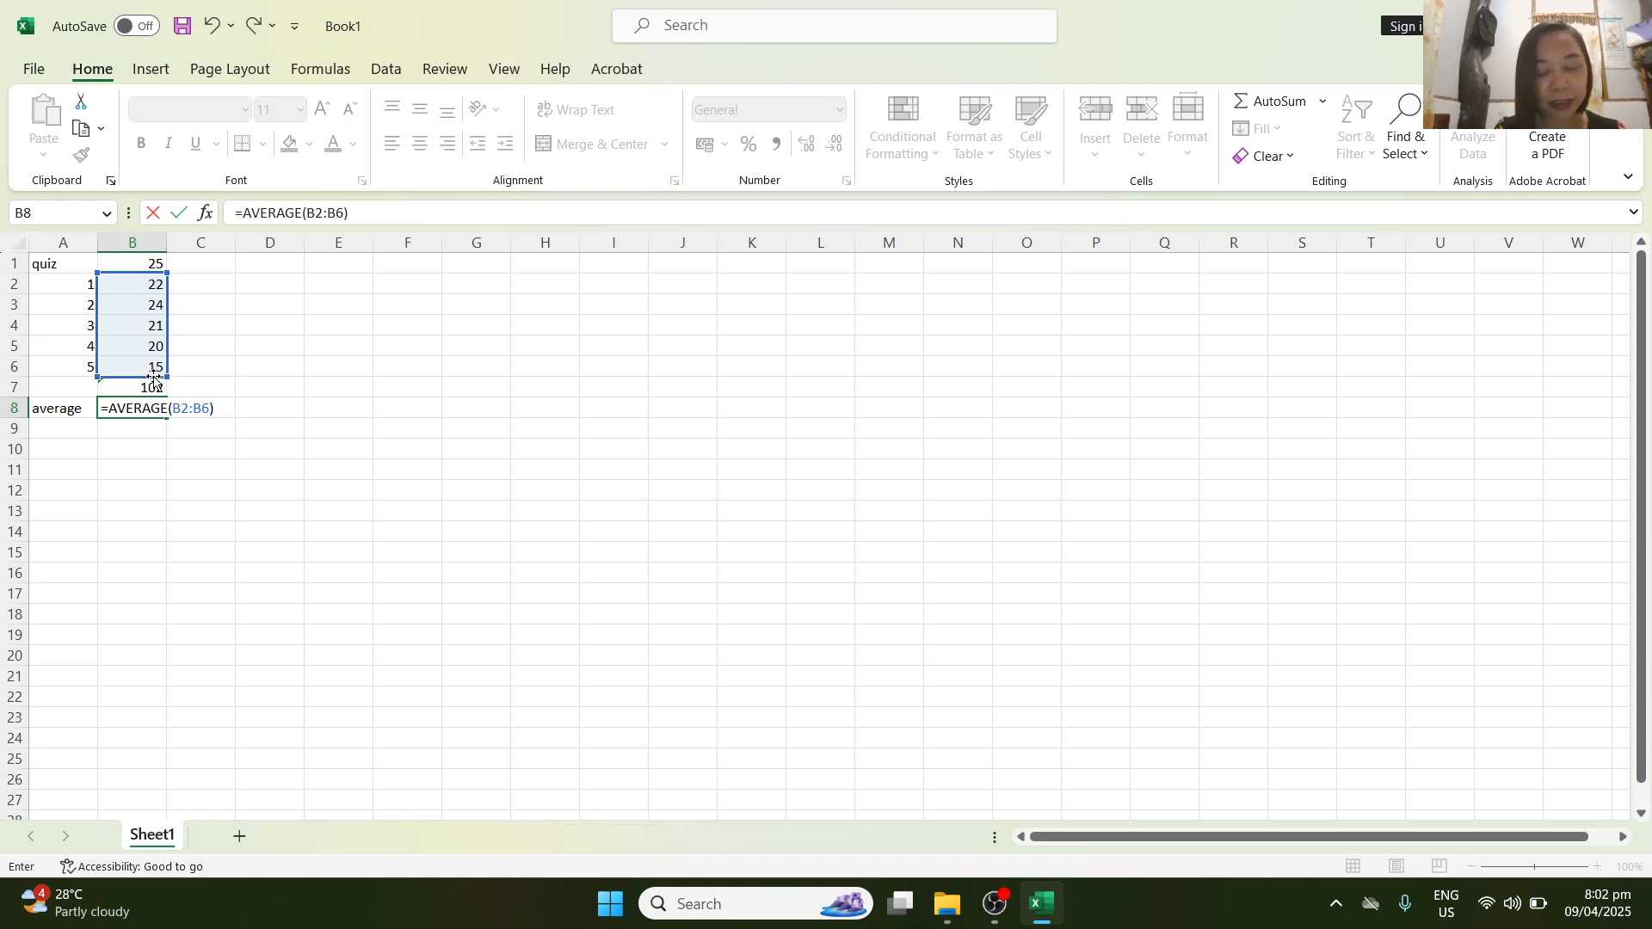
pyautogui.press('Return')
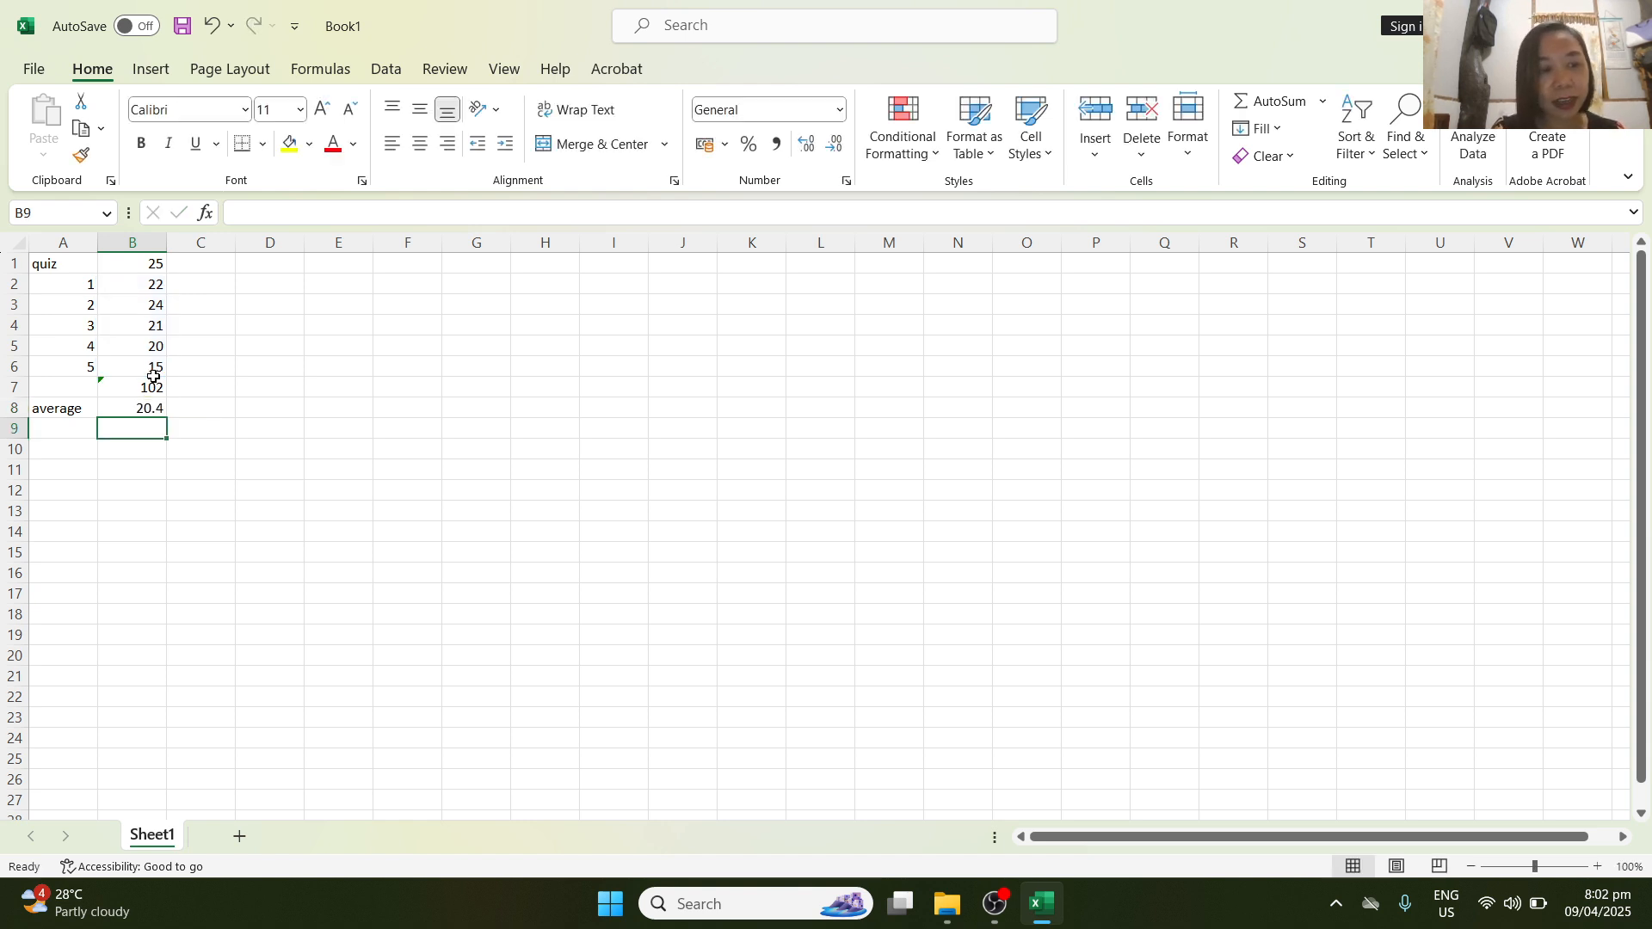
pyautogui.click(147, 410)
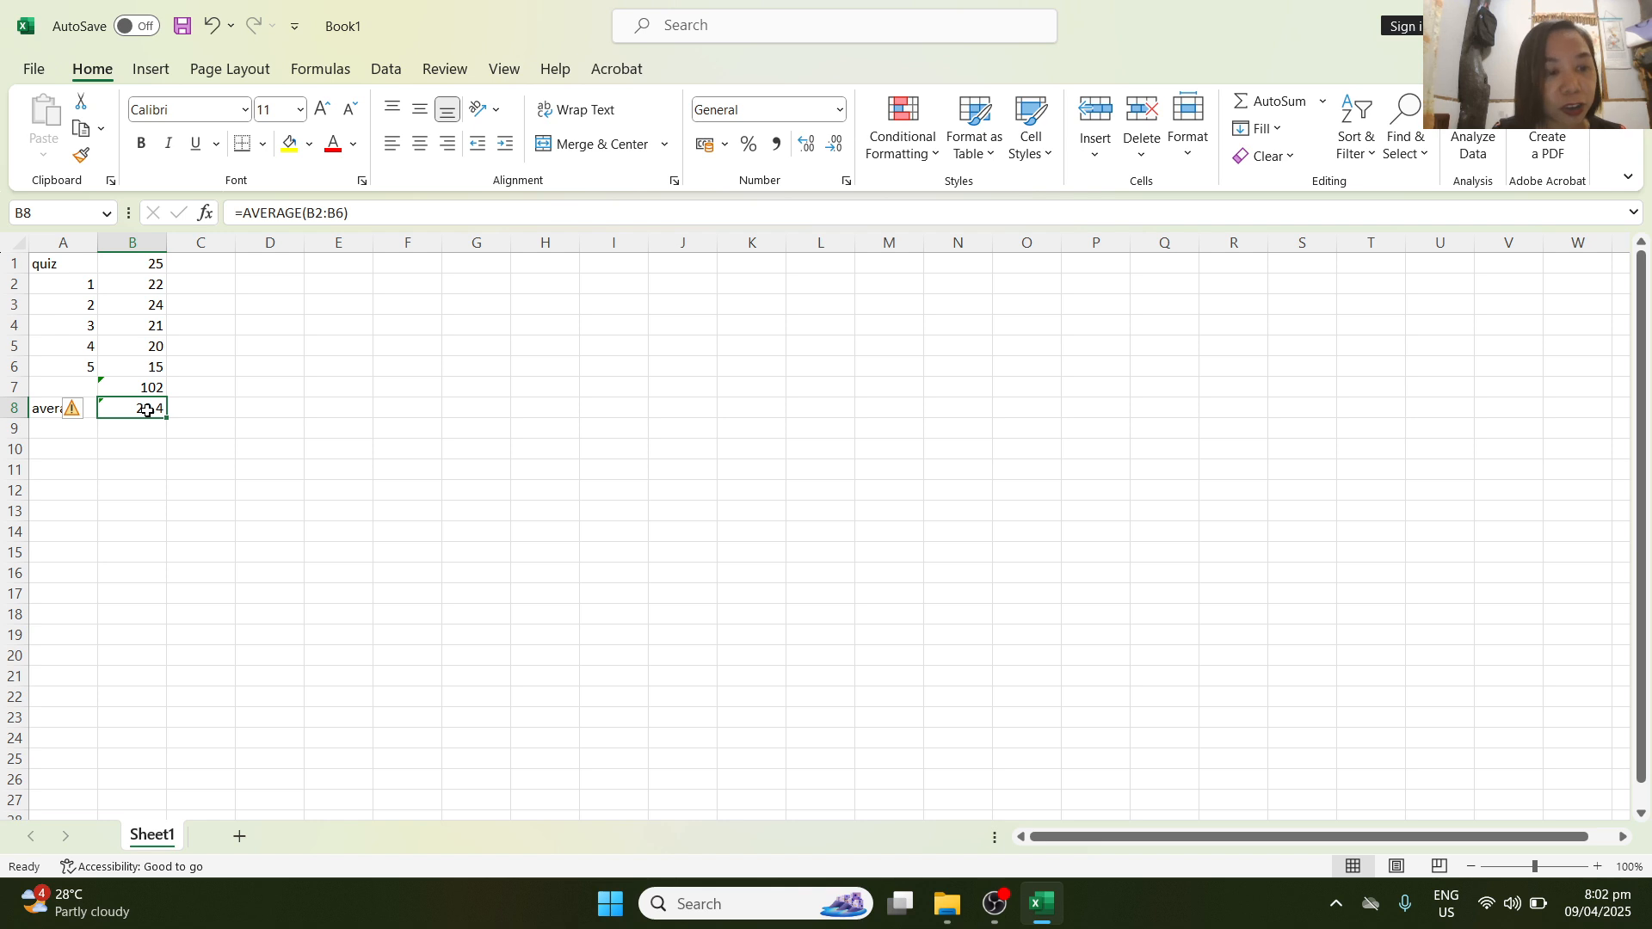
pyautogui.moveTo(69, 283); pyautogui.dragTo(76, 366)
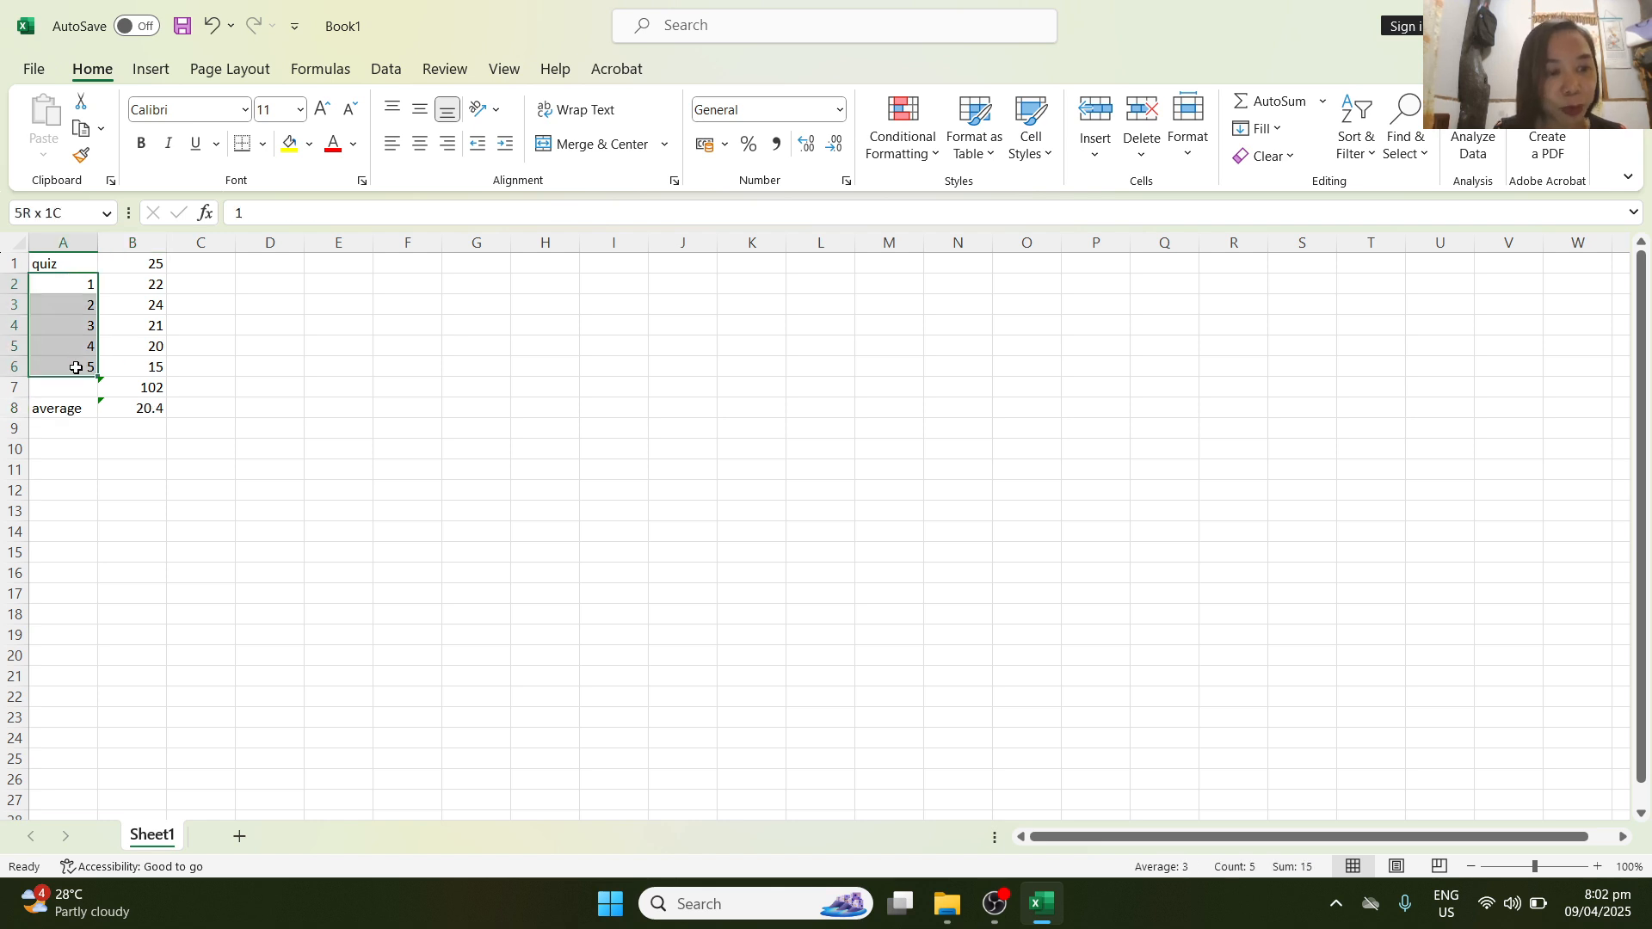
pyautogui.click(140, 416)
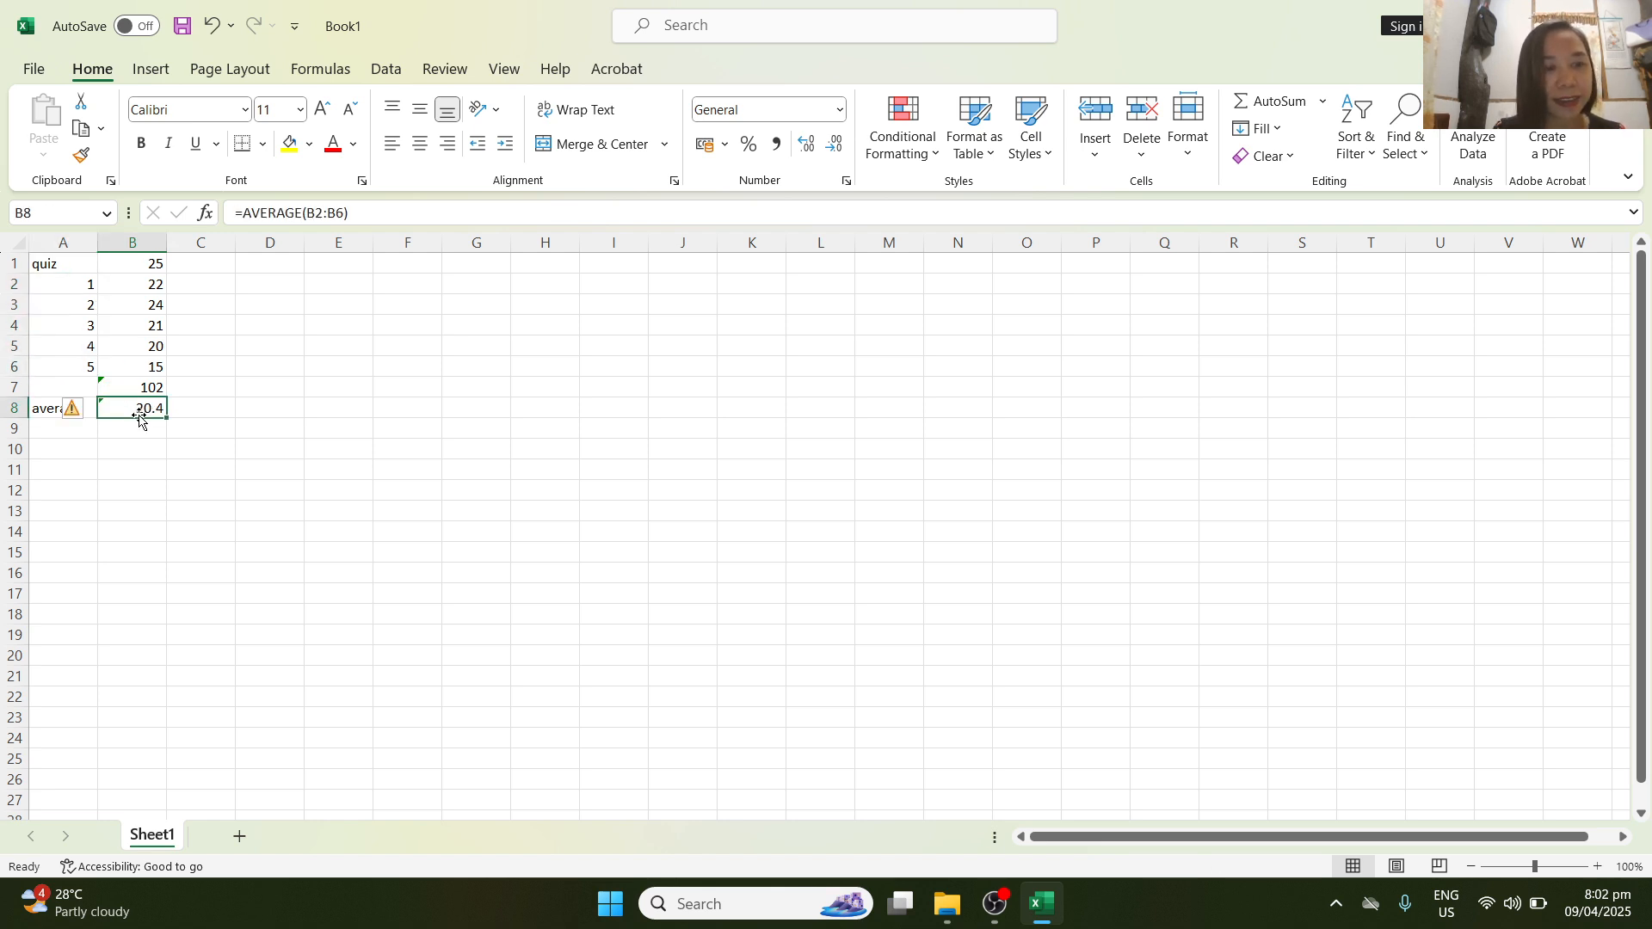